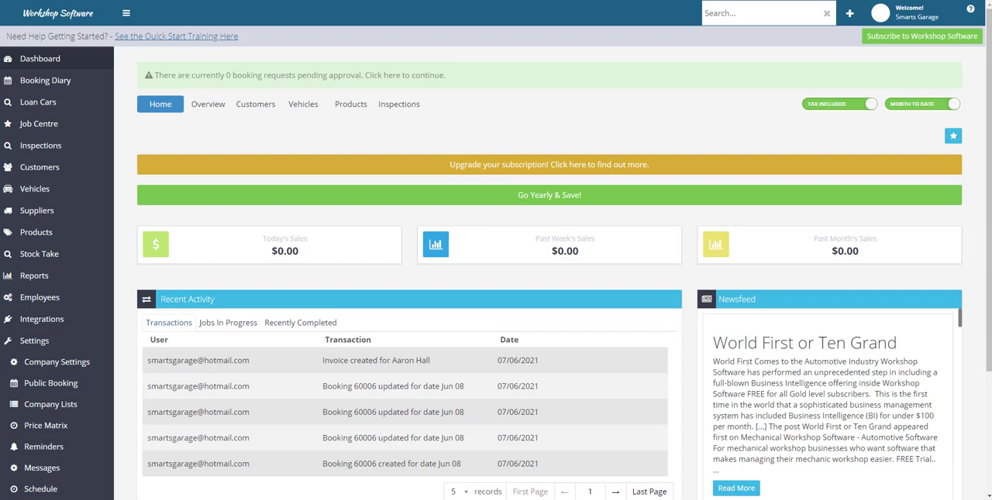
Put the Notepad note away and open the Booking Diary calendar
{"action": "key", "text": "alt+Tab"}
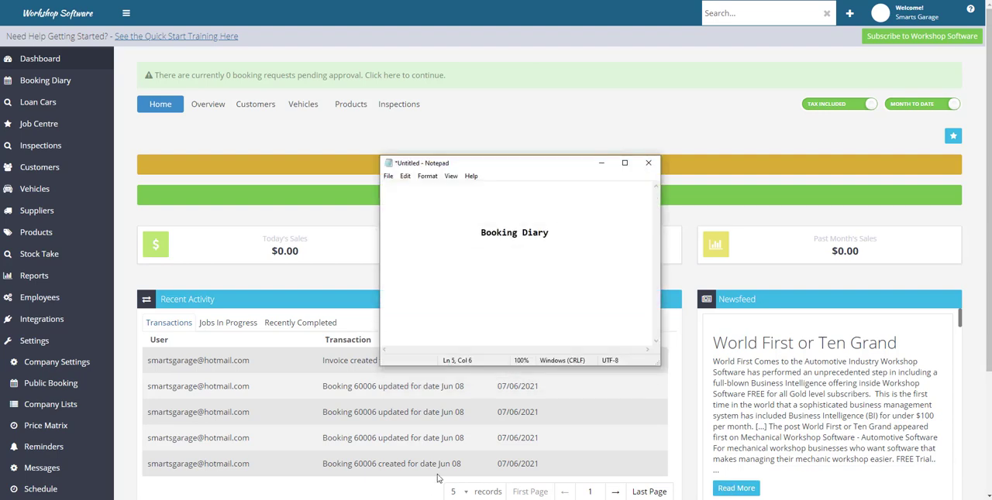
{"action": "left_click", "coordinate": [601, 164]}
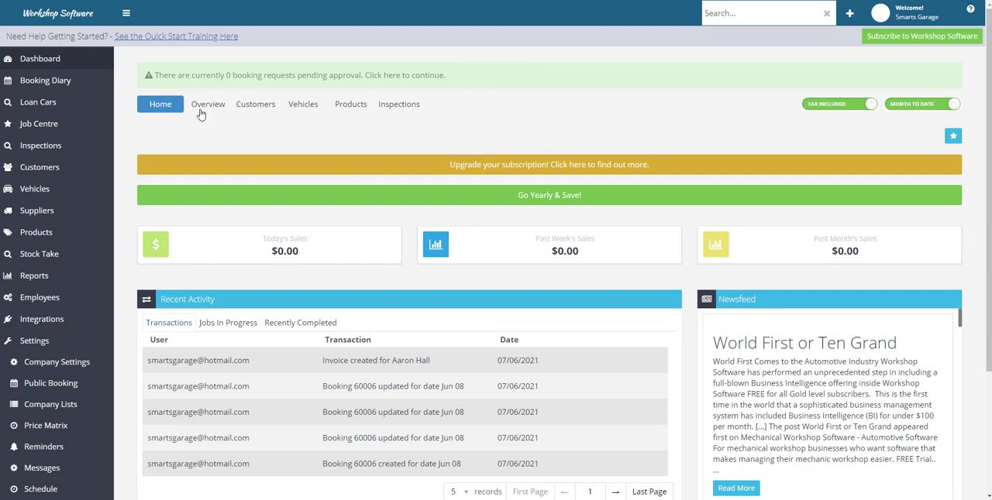
{"action": "left_click", "coordinate": [52, 87]}
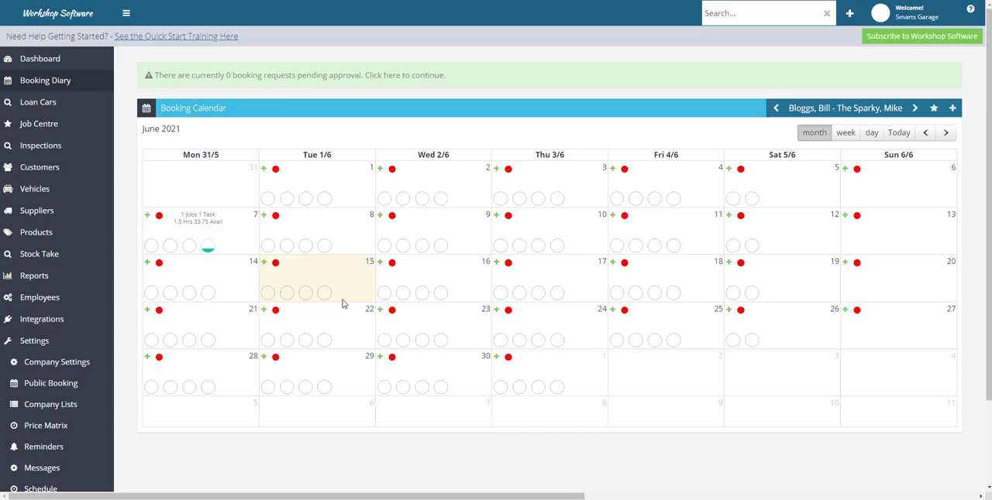
Turn on Show All Shop For Month in the company's booking settings and save the settings
{"action": "left_click", "coordinate": [74, 364]}
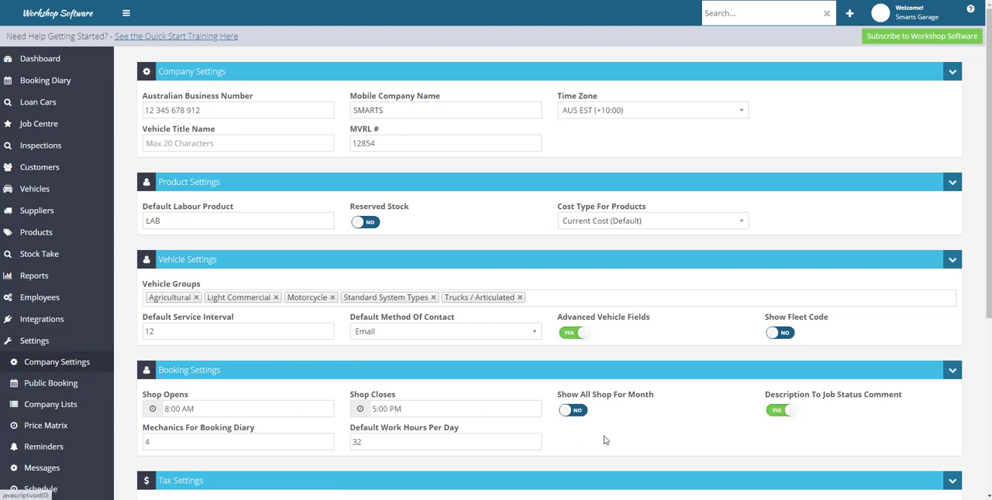
{"action": "left_click", "coordinate": [573, 410]}
{"action": "scroll", "coordinate": [656, 426], "scroll_direction": "down", "scroll_amount": 5}
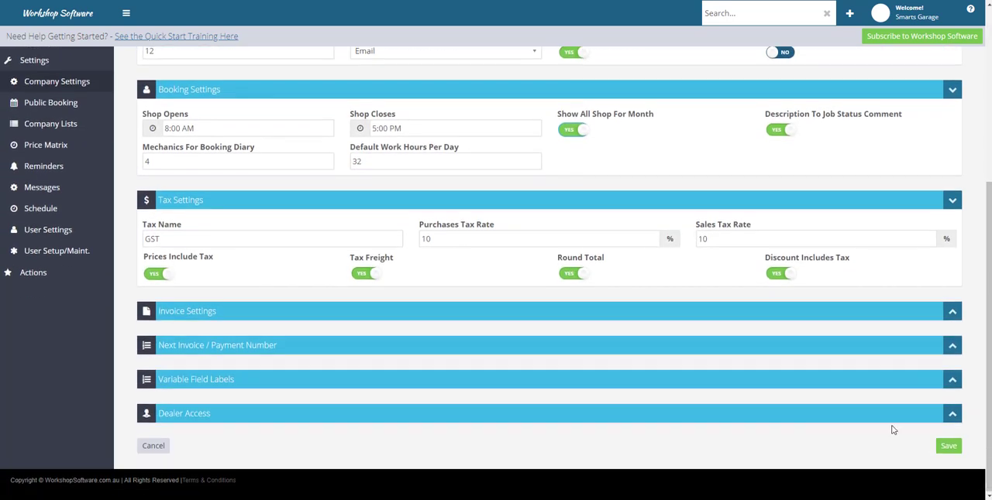
{"action": "left_click", "coordinate": [948, 446]}
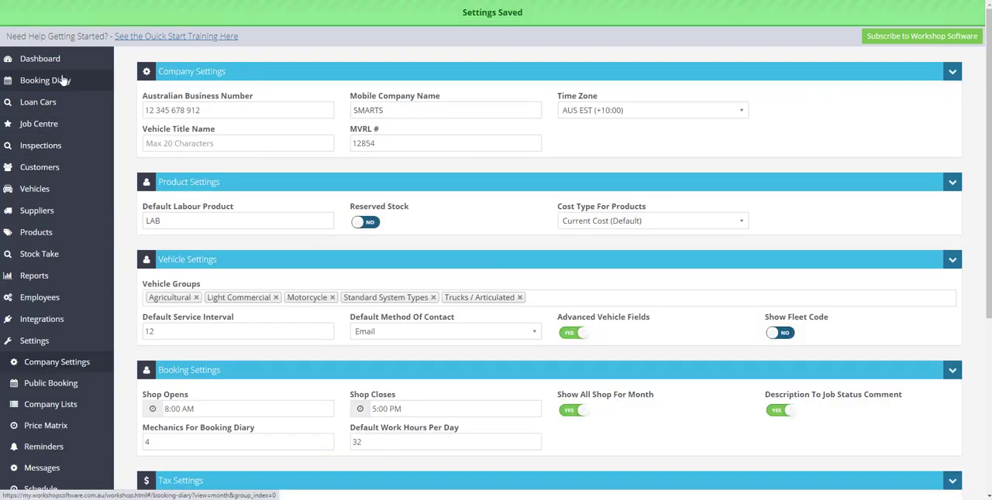
View 15 June 2021 in the Booking Diary as a list and as a calendar, and return to the month view
{"action": "left_click", "coordinate": [62, 80]}
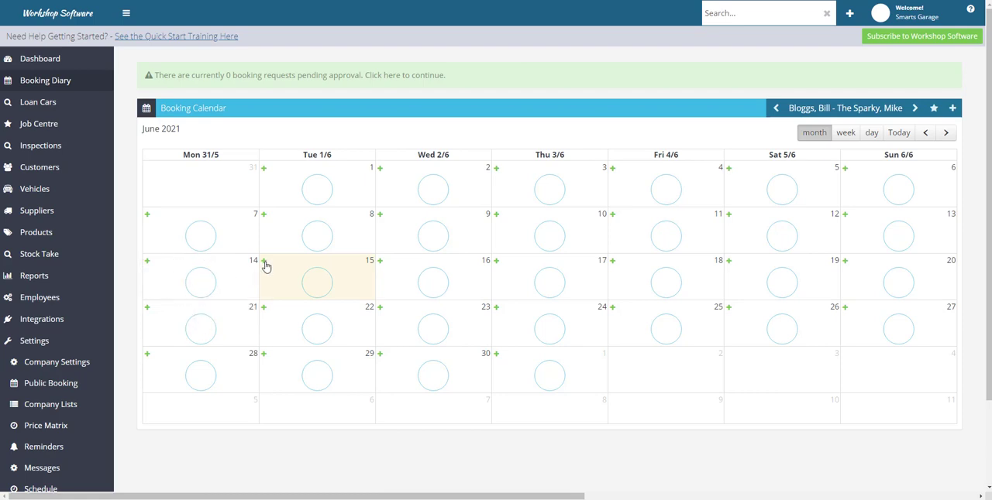
{"action": "left_click", "coordinate": [314, 287]}
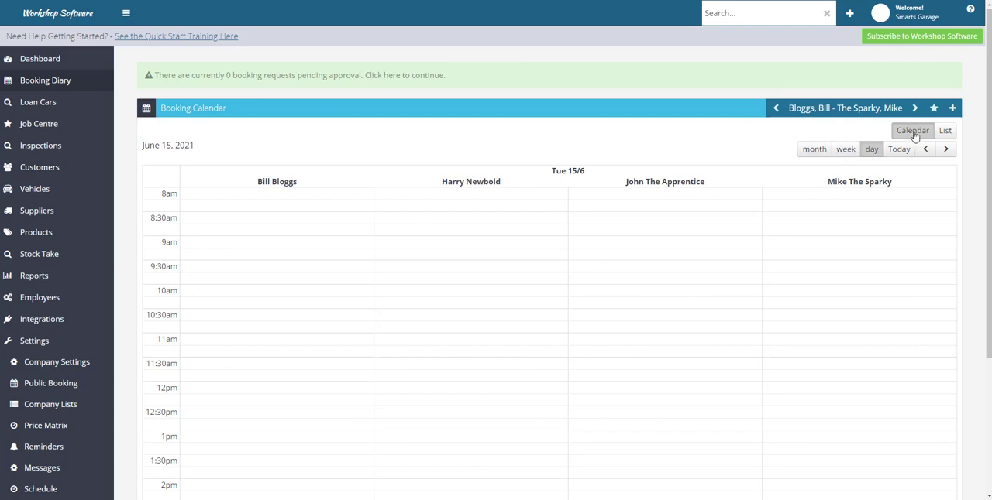
{"action": "left_click", "coordinate": [947, 132]}
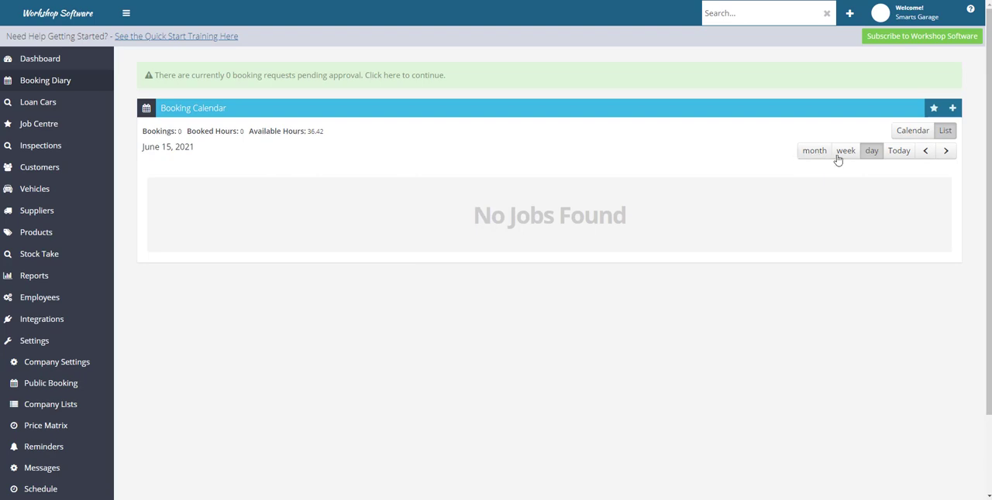
{"action": "left_click", "coordinate": [913, 132]}
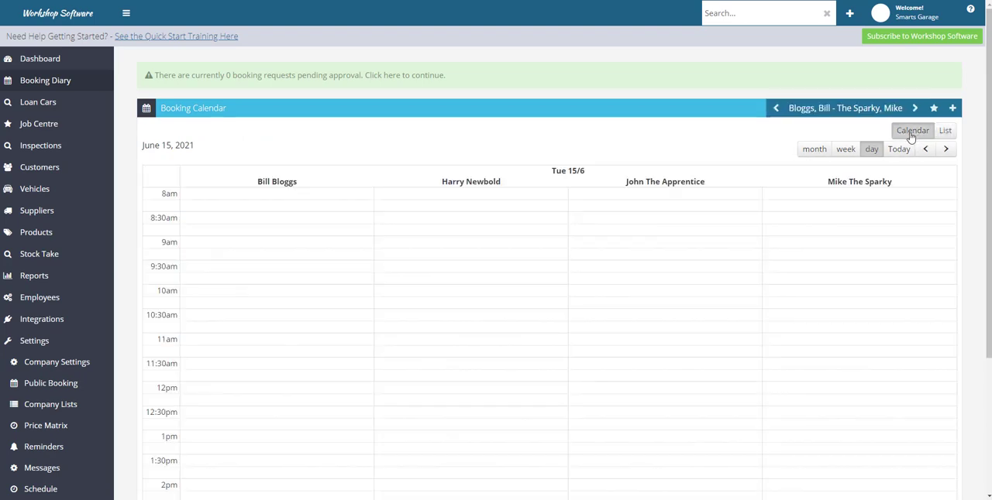
{"action": "left_click", "coordinate": [814, 149]}
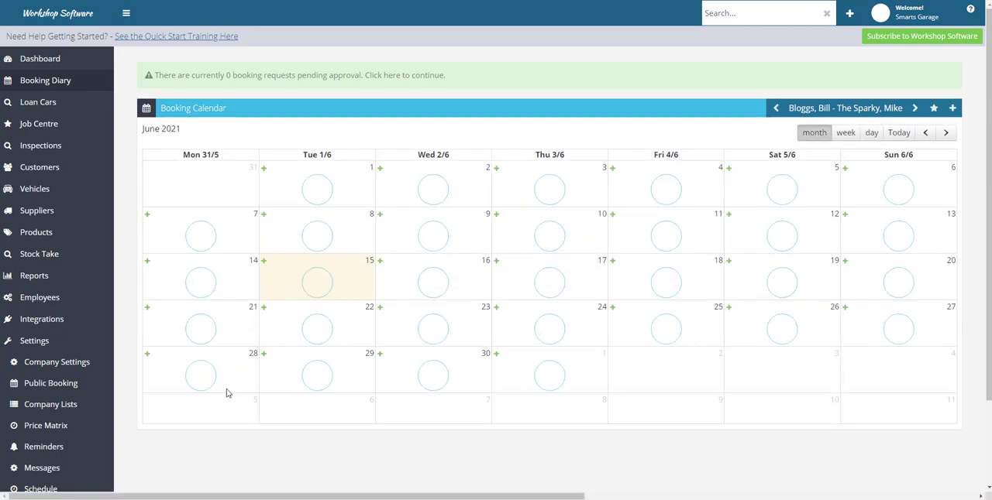
Turn off Show All Shop For Month in the company's booking settings and save the settings
{"action": "left_click", "coordinate": [52, 365]}
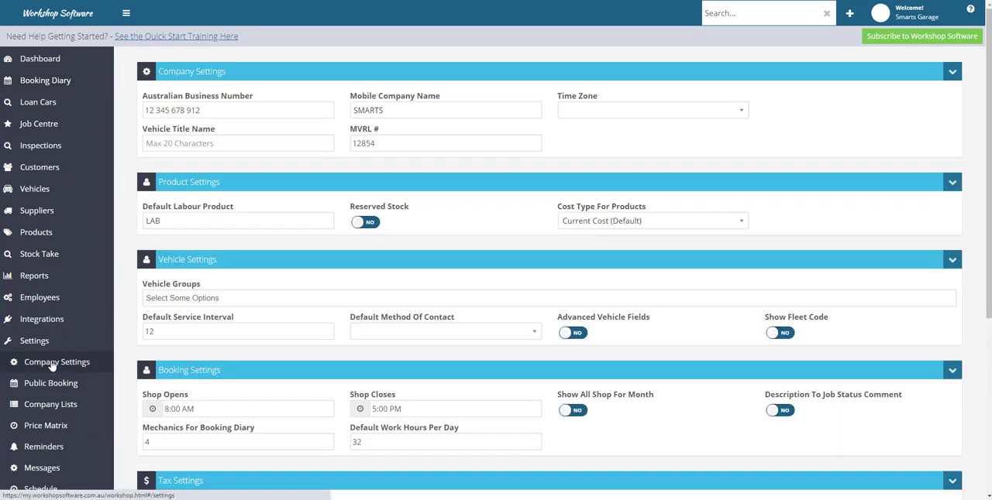
{"action": "scroll", "coordinate": [465, 348], "scroll_direction": "down", "scroll_amount": 2}
{"action": "left_click", "coordinate": [571, 258]}
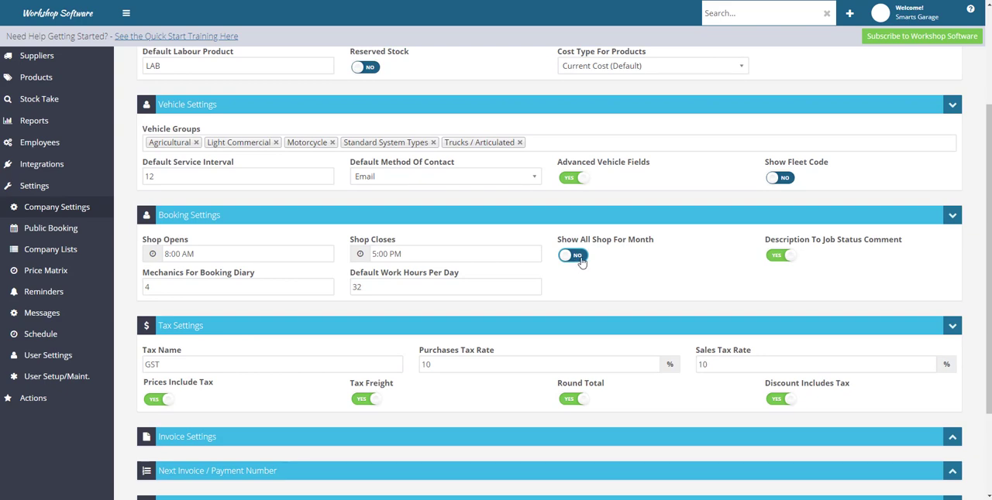
{"action": "scroll", "coordinate": [573, 289], "scroll_direction": "up", "scroll_amount": 3}
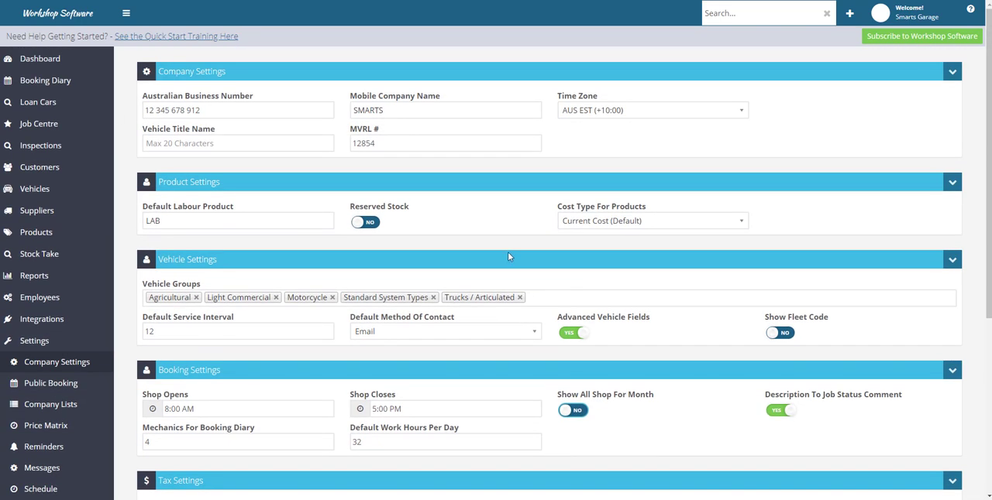
{"action": "left_click", "coordinate": [36, 82]}
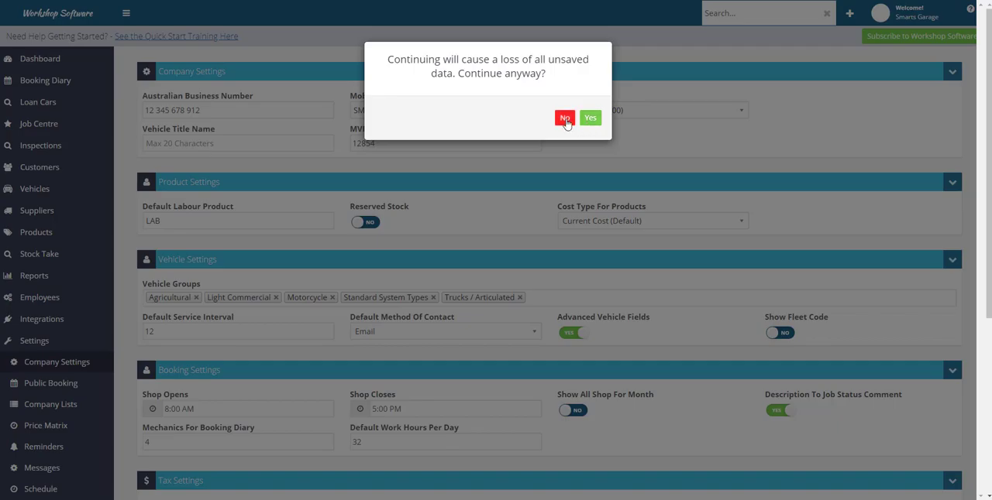
{"action": "left_click", "coordinate": [564, 117]}
{"action": "scroll", "coordinate": [907, 438], "scroll_direction": "down", "scroll_amount": 3}
{"action": "scroll", "coordinate": [908, 437], "scroll_direction": "down", "scroll_amount": 2}
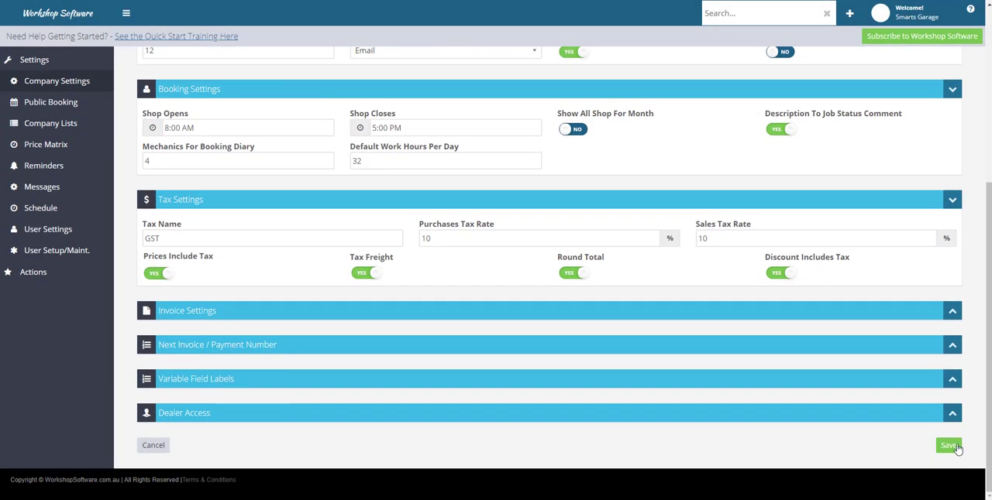
{"action": "left_click", "coordinate": [952, 446]}
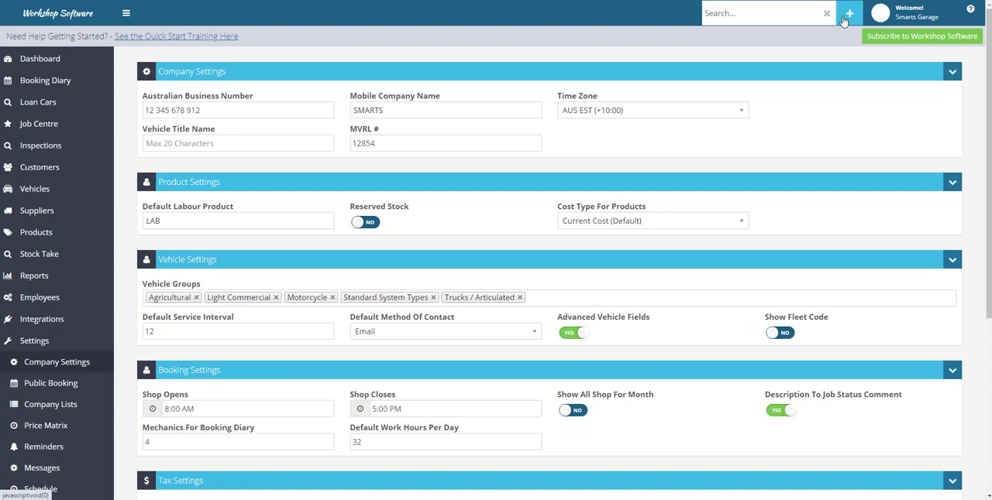
Look at the options for creating new records, and view the Customers and Vehicles lists
{"action": "left_click", "coordinate": [846, 22]}
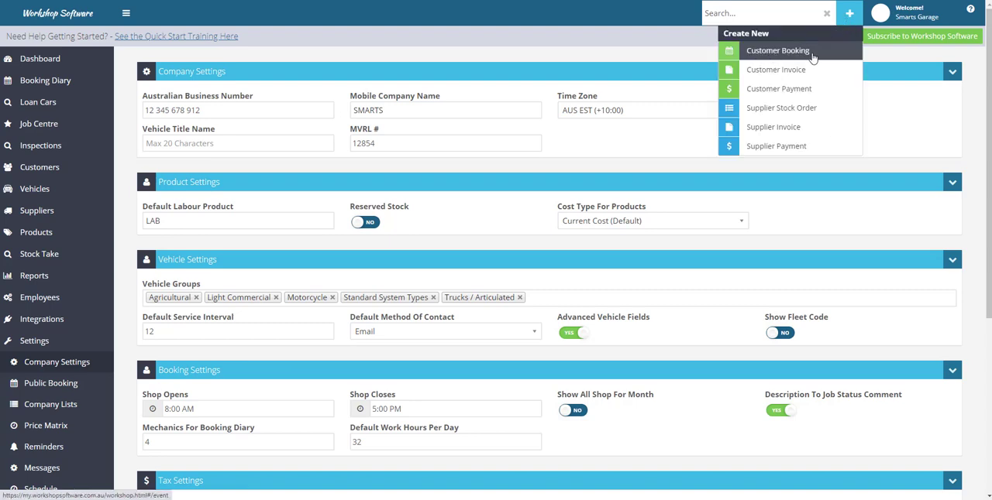
{"action": "left_click", "coordinate": [49, 177]}
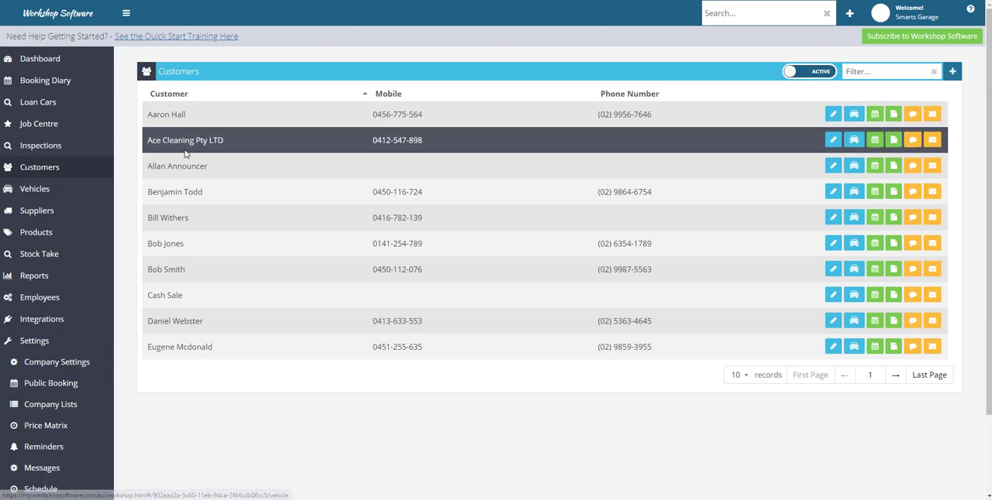
{"action": "left_click", "coordinate": [36, 191]}
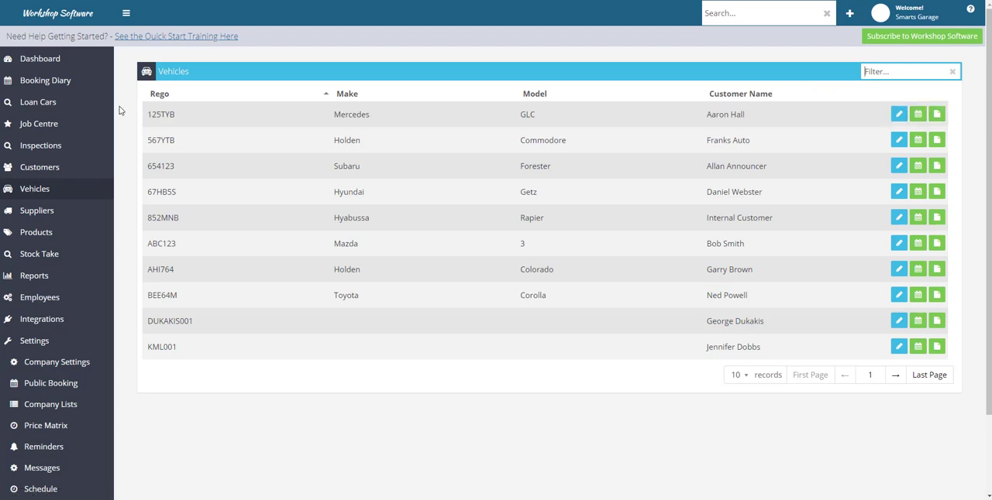
Start a new customer booking and search for an existing customer by last name
{"action": "left_click", "coordinate": [849, 14]}
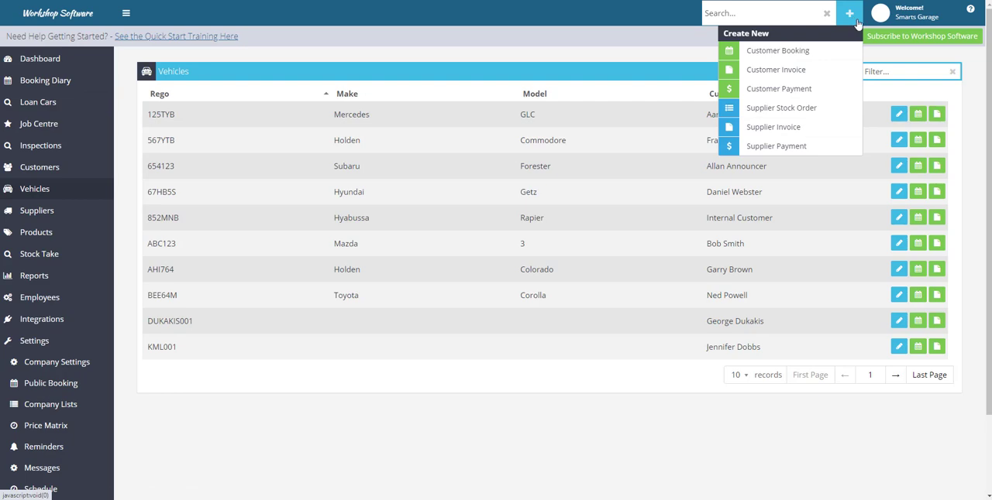
{"action": "left_click", "coordinate": [804, 52]}
{"action": "left_click", "coordinate": [434, 71]}
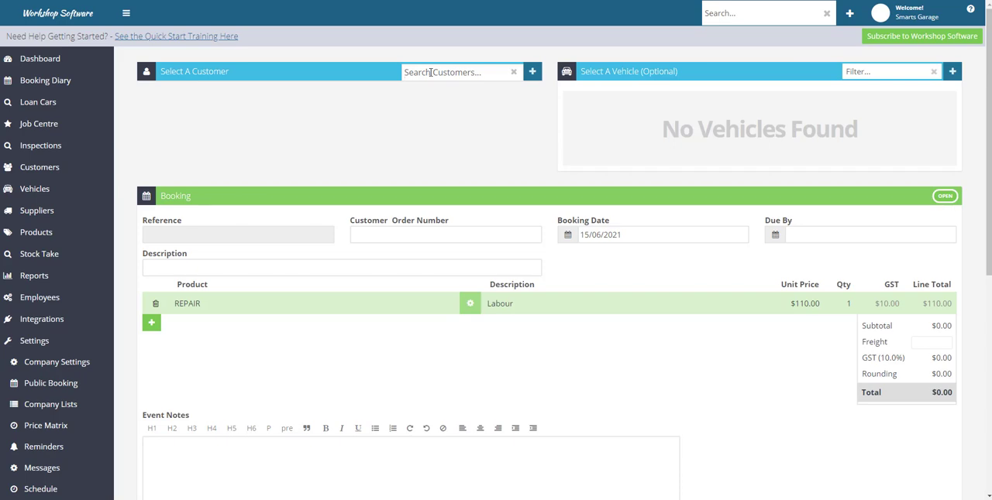
{"action": "type", "text": "hall"}
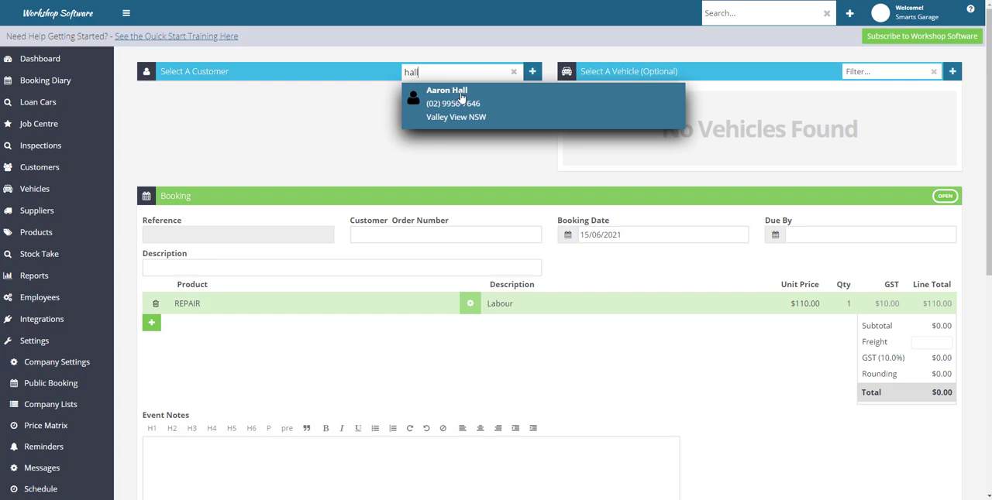
{"action": "left_click_drag", "start_coordinate": [419, 75], "coordinate": [396, 74]}
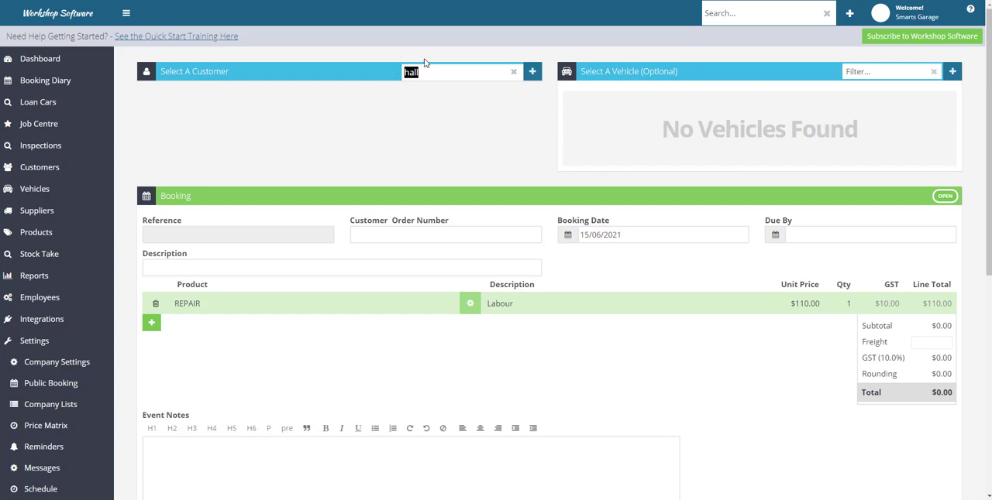
Start a new customer record within the booking and enter the customer's first and last name
{"action": "left_click", "coordinate": [534, 72]}
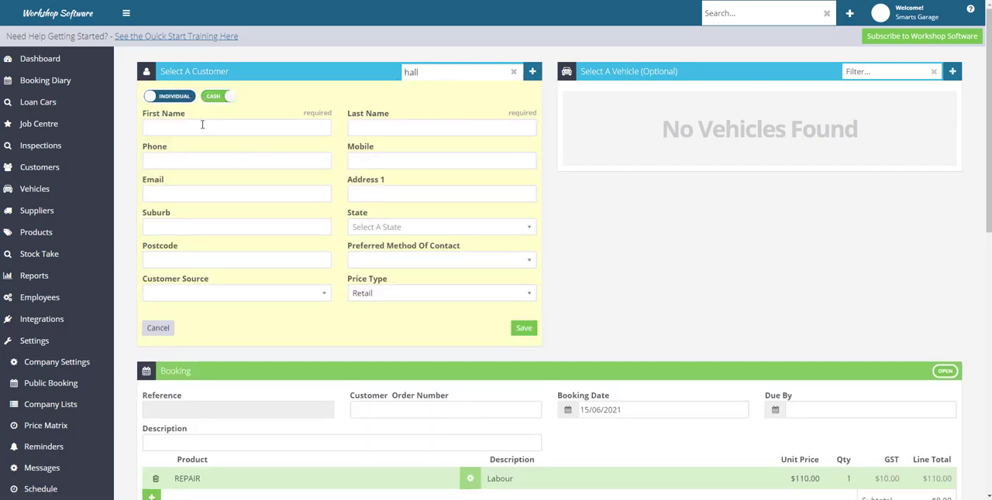
{"action": "left_click", "coordinate": [203, 125]}
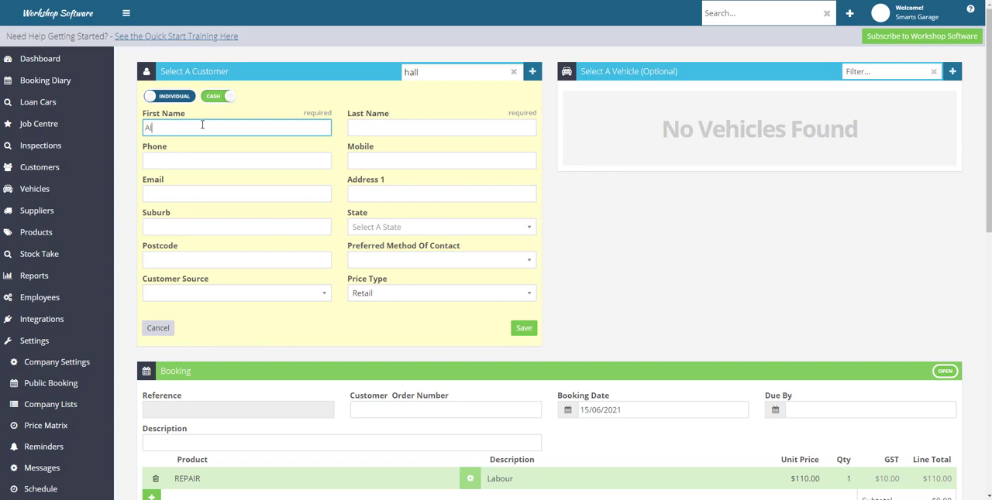
{"action": "type", "text": "n"}
{"action": "key", "text": "Tab"}
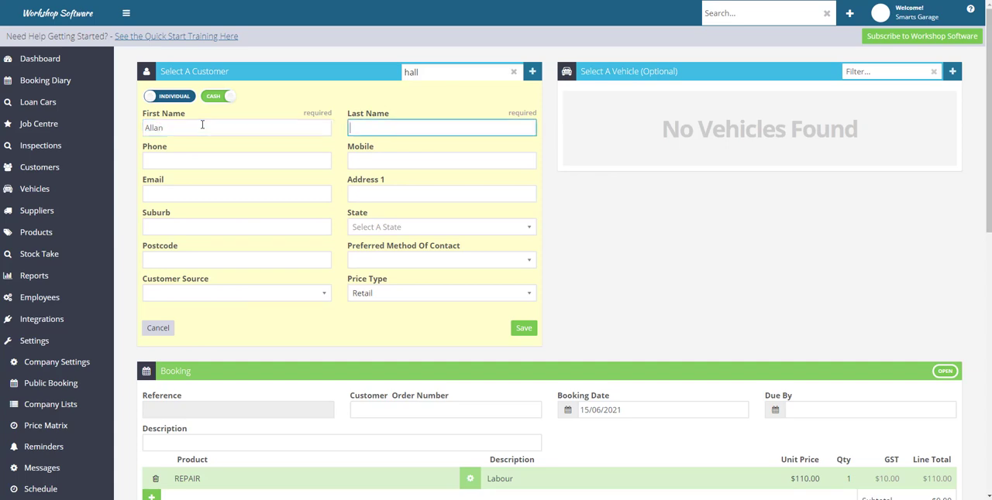
{"action": "type", "text": "Jones"}
Enter the customer's mobile number and save the new customer to the booking
{"action": "left_click", "coordinate": [355, 160]}
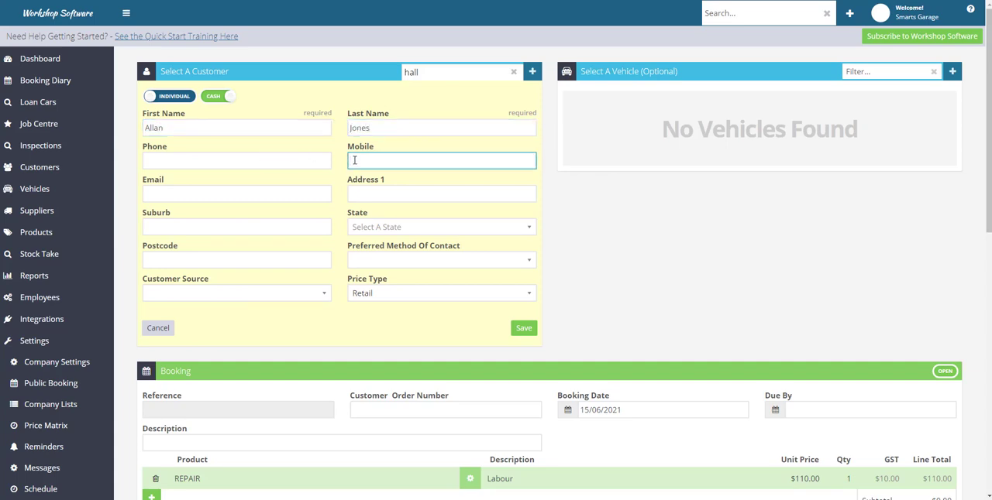
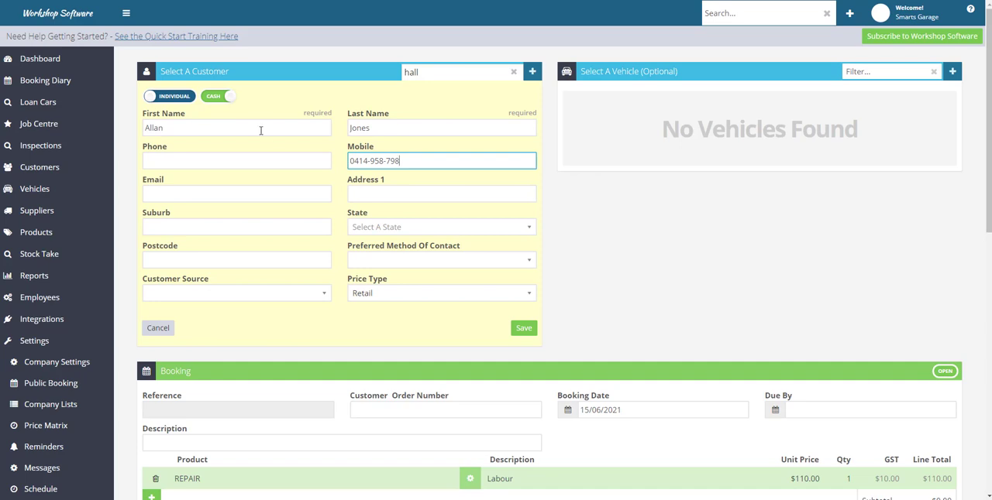
{"action": "left_click", "coordinate": [186, 127]}
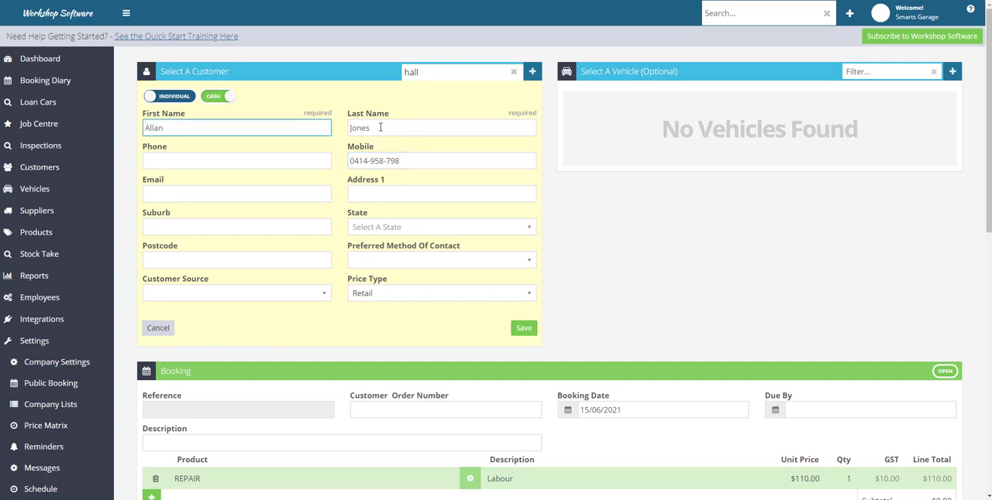
{"action": "left_click", "coordinate": [411, 127]}
{"action": "left_click", "coordinate": [416, 162]}
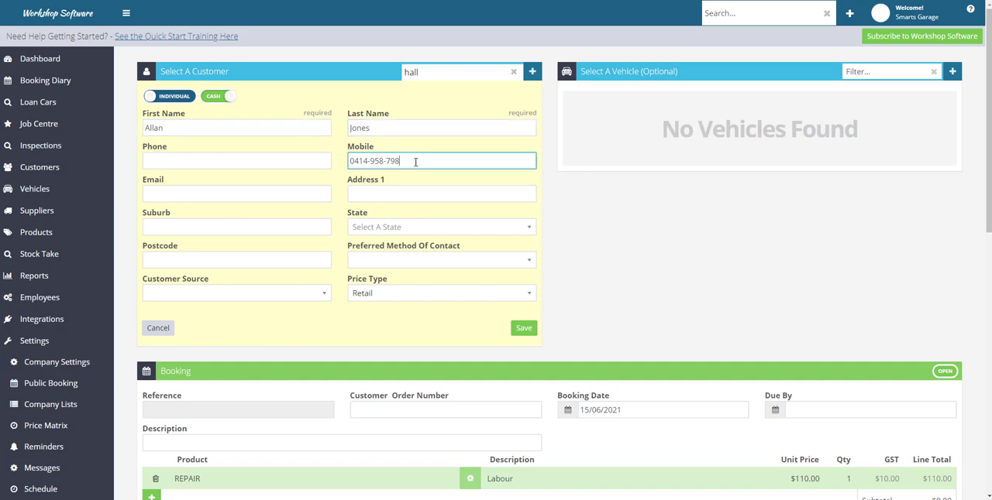
{"action": "left_click", "coordinate": [524, 329]}
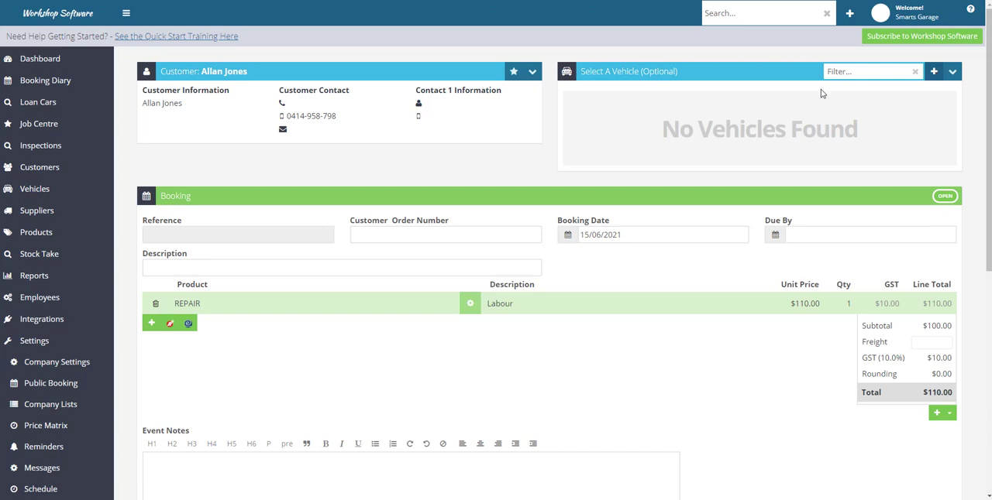
{"action": "left_click", "coordinate": [934, 72]}
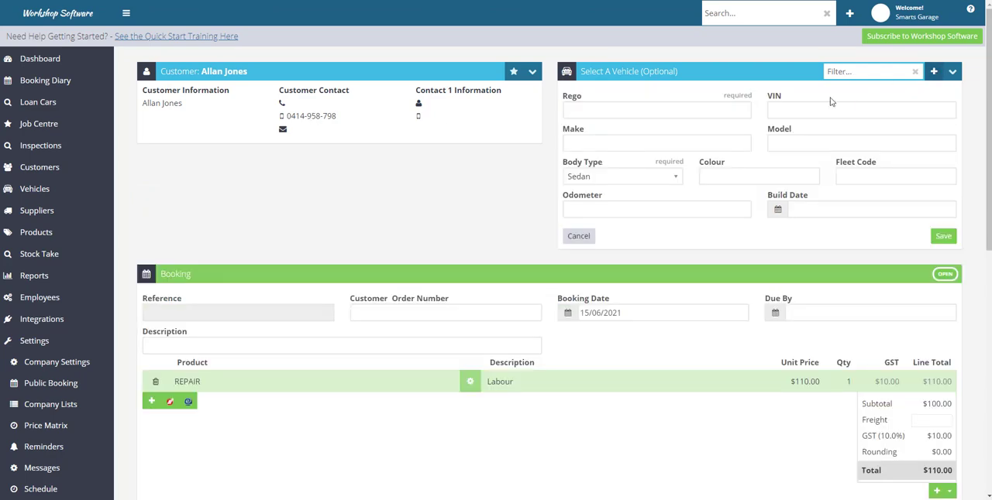
{"action": "left_click", "coordinate": [579, 105]}
{"action": "type", "text": "ING"}
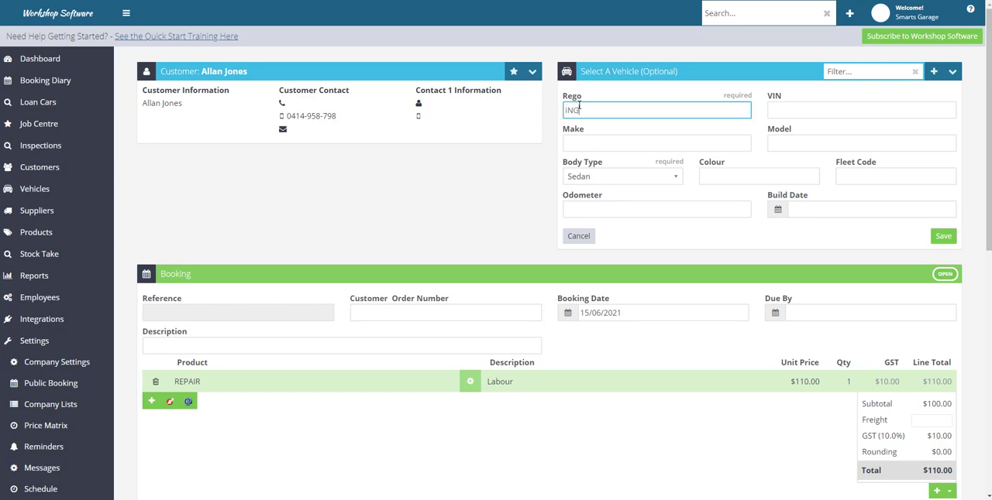
{"action": "type", "text": "458"}
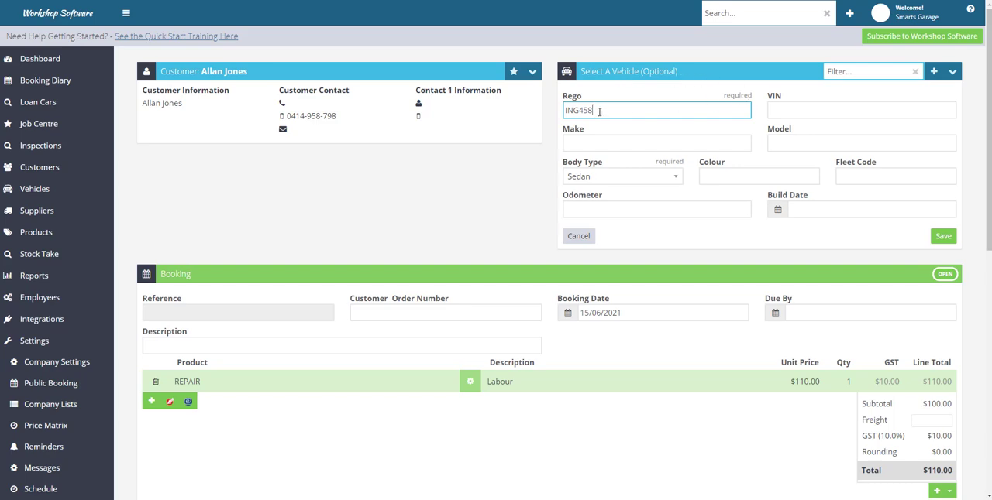
{"action": "left_click", "coordinate": [947, 237]}
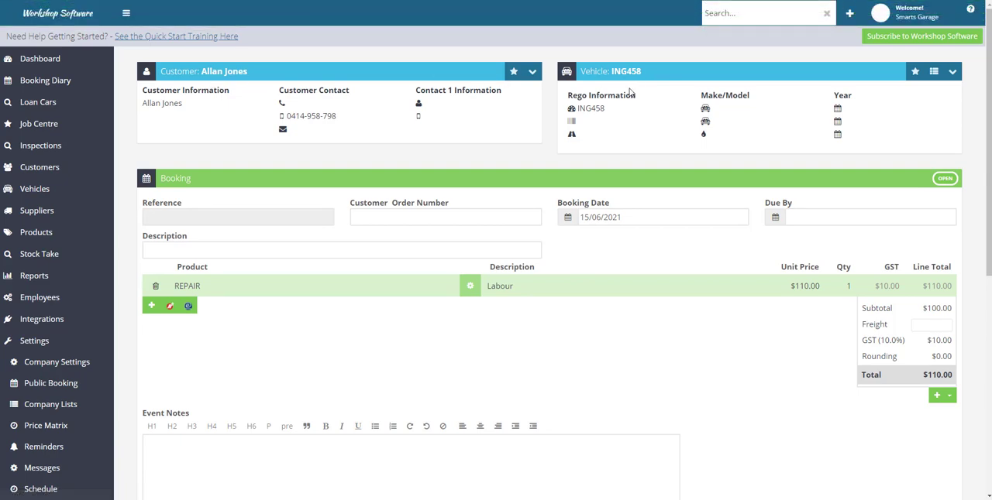
Set the booking date to 18/06/2021
{"action": "left_click", "coordinate": [578, 217]}
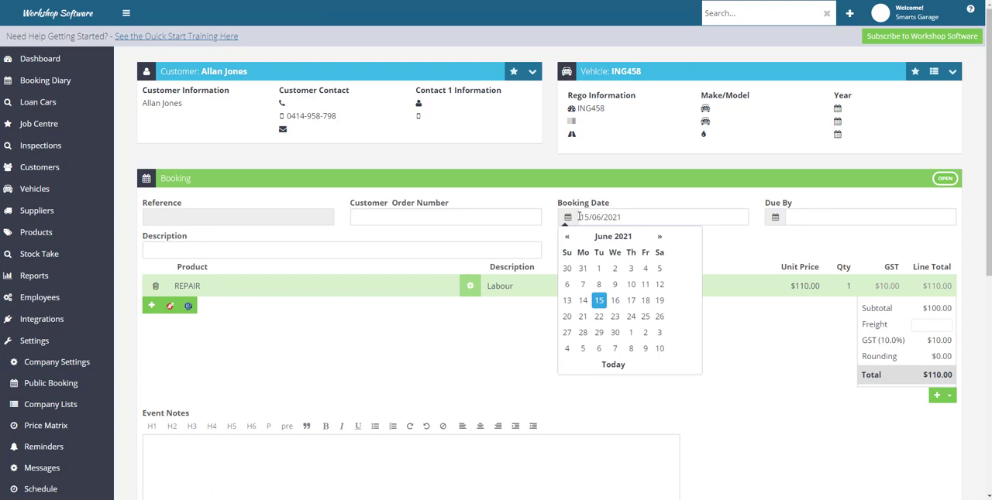
{"action": "left_click_drag", "start_coordinate": [578, 217], "coordinate": [661, 222]}
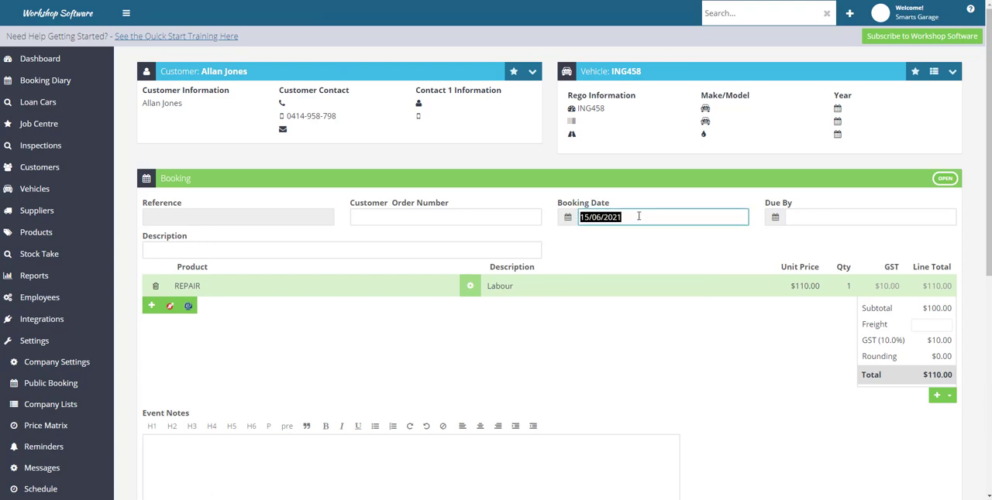
{"action": "left_click", "coordinate": [567, 219]}
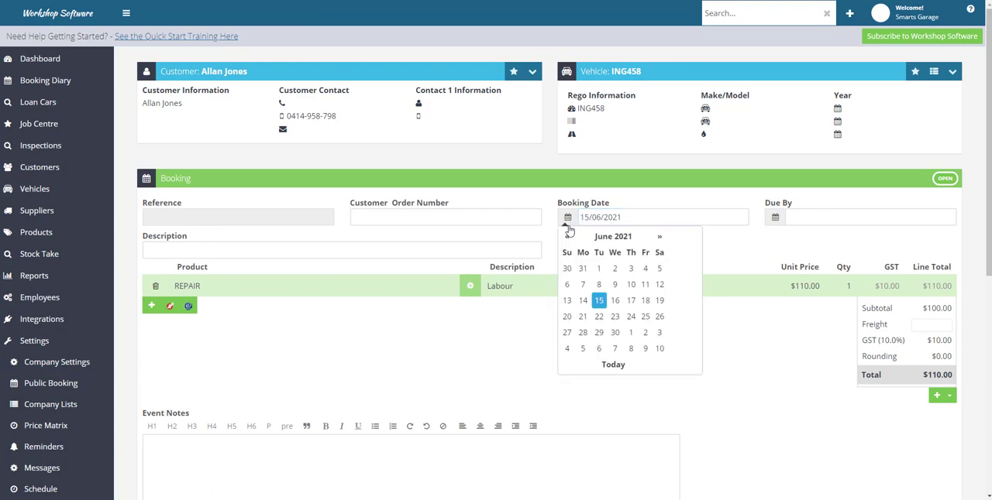
{"action": "left_click", "coordinate": [646, 300]}
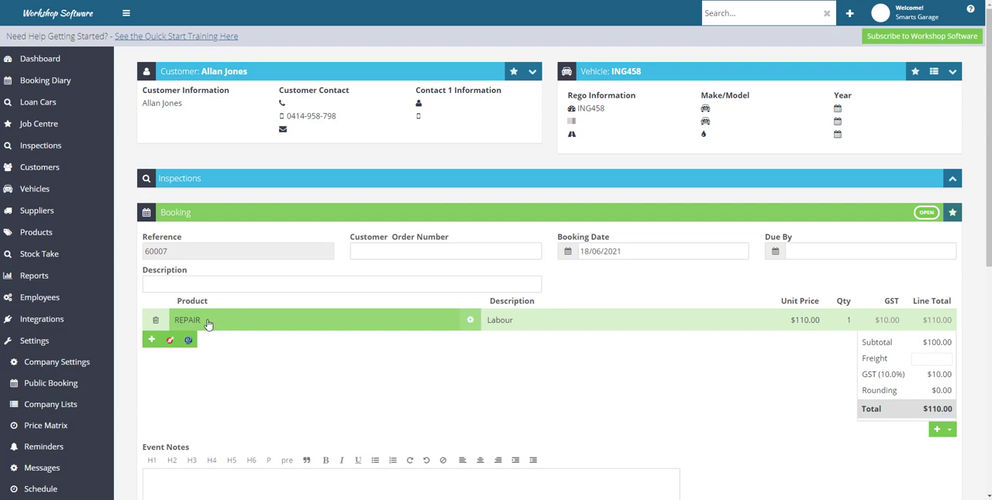
Enter "Labour to repair headlights" as the booking's overall description
{"action": "left_click", "coordinate": [540, 322]}
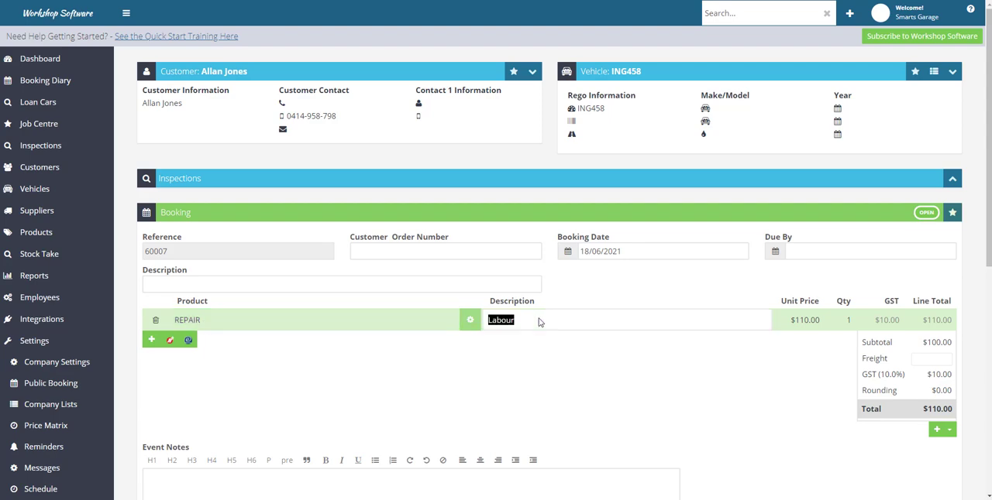
{"action": "left_click", "coordinate": [218, 282]}
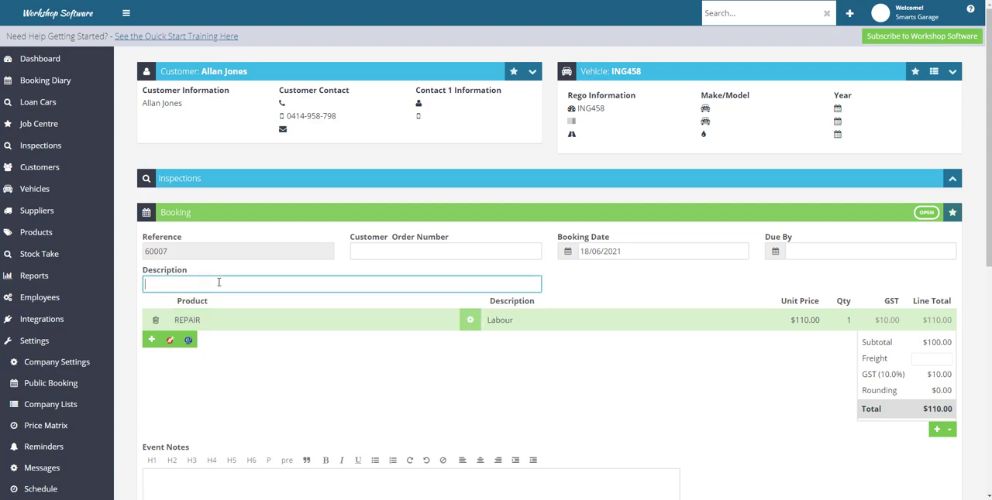
{"action": "type", "text": "Labour to repair headlights"}
Copy the booking description into the REPAIR line's description so that it reads "Labour to repair headlights"
{"action": "left_click", "coordinate": [527, 320]}
{"action": "left_click", "coordinate": [525, 319]}
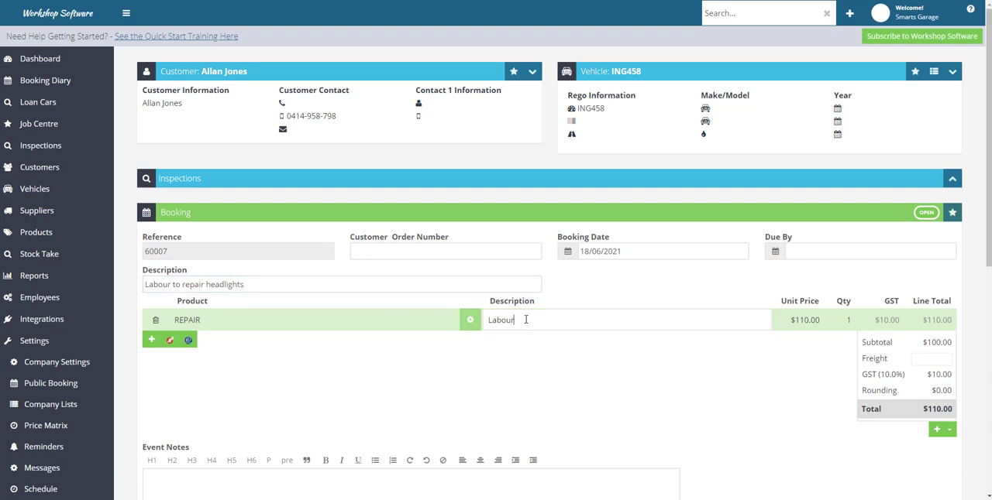
{"action": "left_click_drag", "start_coordinate": [300, 283], "coordinate": [140, 293]}
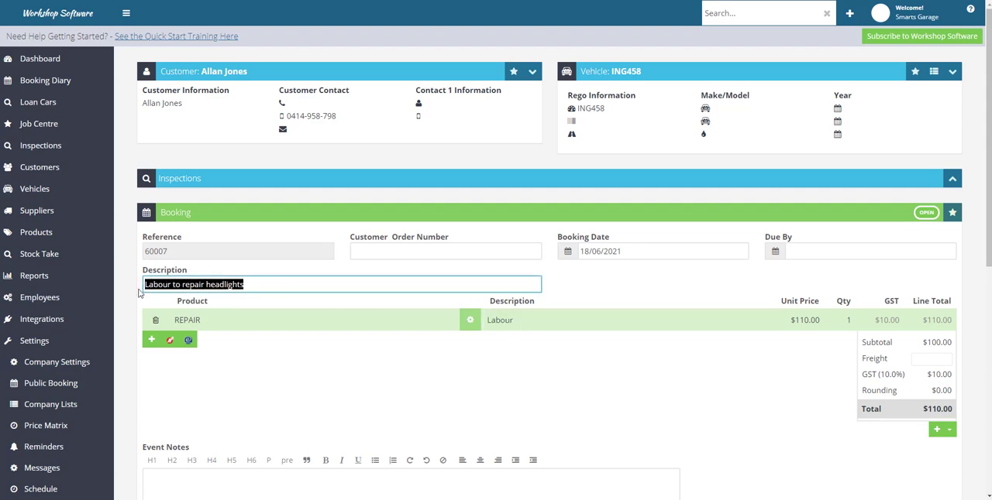
{"action": "right_click", "coordinate": [151, 288]}
{"action": "left_click", "coordinate": [306, 328]}
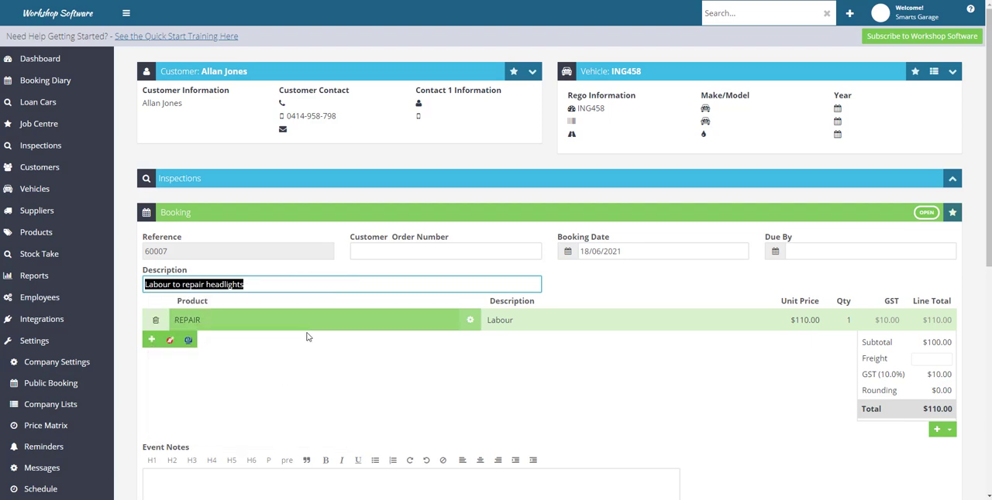
{"action": "left_click", "coordinate": [552, 322]}
{"action": "left_click", "coordinate": [526, 321]}
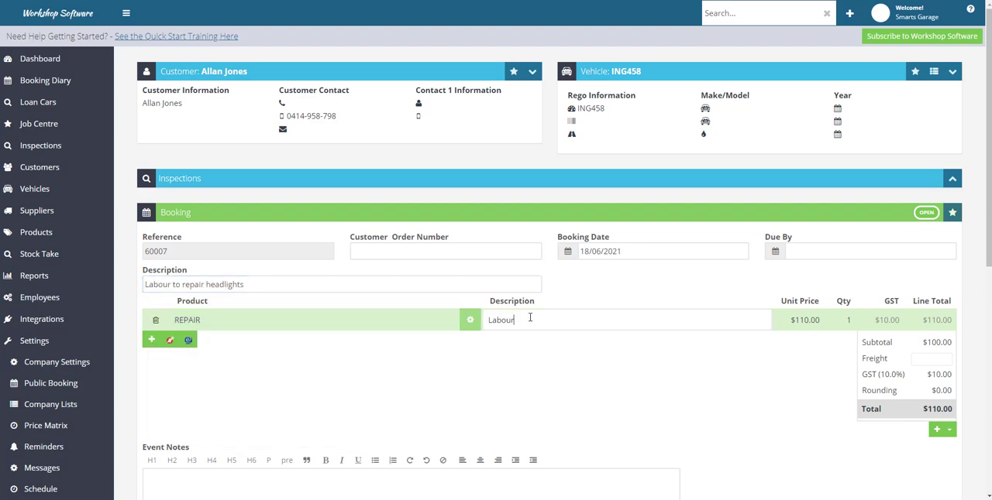
{"action": "type", "text": "cv"}
{"action": "key", "text": "BackSpace"}
{"action": "key", "text": "BackSpace"}
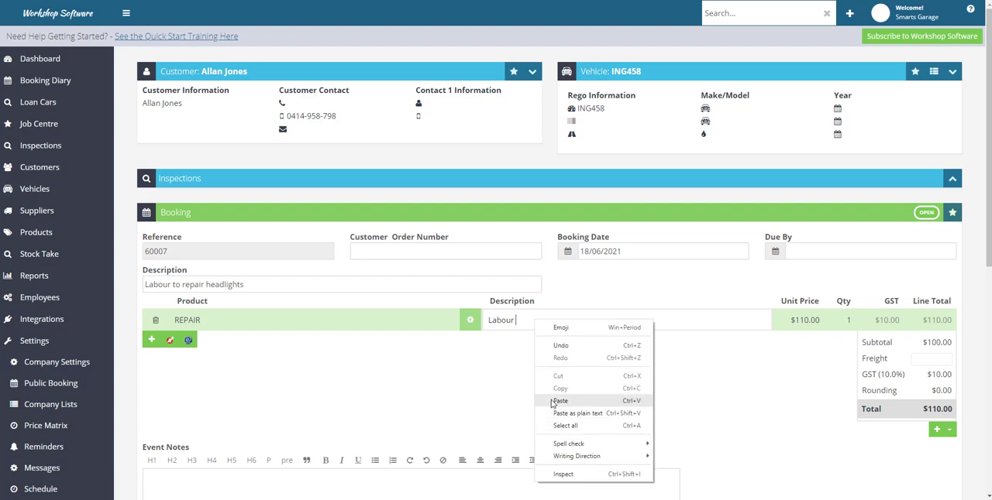
{"action": "left_click", "coordinate": [555, 401]}
{"action": "left_click_drag", "start_coordinate": [517, 320], "coordinate": [544, 316]}
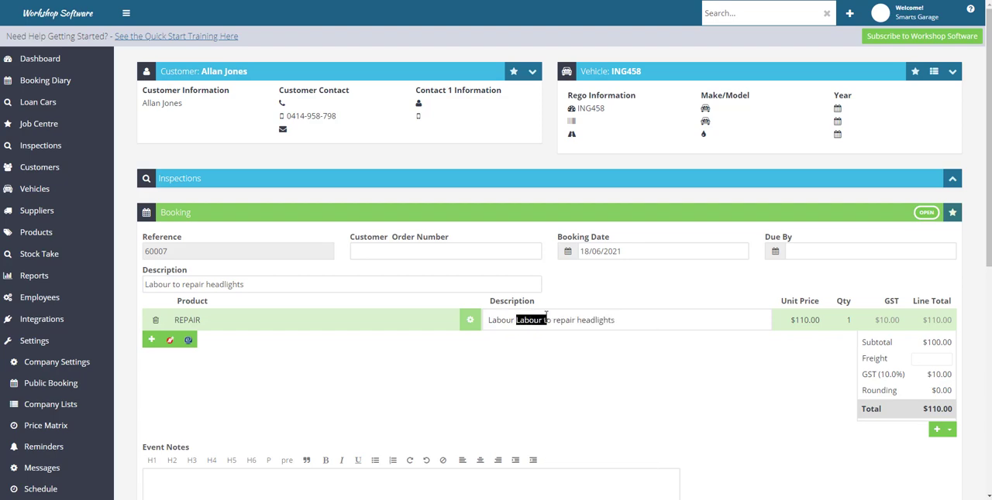
{"action": "key", "text": "BackSpace"}
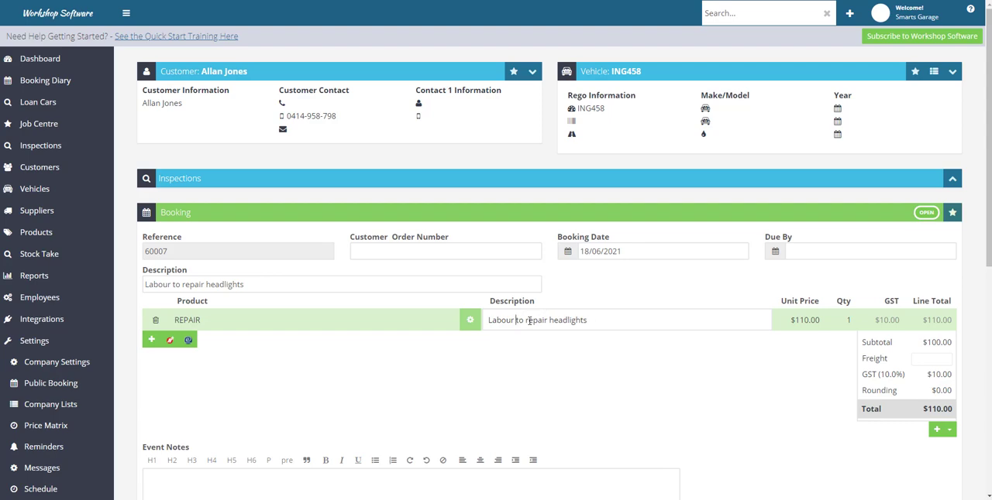
Add the job card notes "Check electrical system" and "Check operation of all lights" on separate lines, and save the booking
{"action": "scroll", "coordinate": [611, 403], "scroll_direction": "down", "scroll_amount": 3}
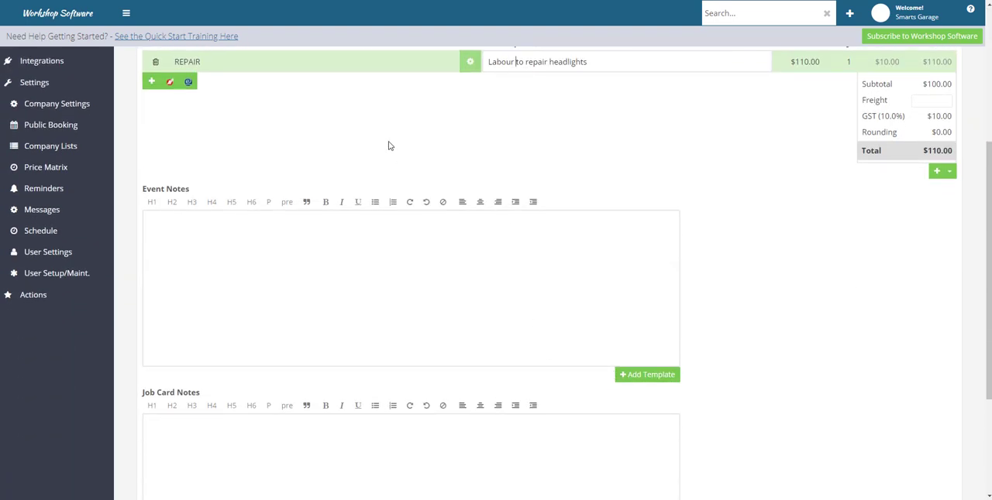
{"action": "scroll", "coordinate": [387, 147], "scroll_direction": "up", "scroll_amount": 3}
{"action": "scroll", "coordinate": [253, 408], "scroll_direction": "down", "scroll_amount": 5}
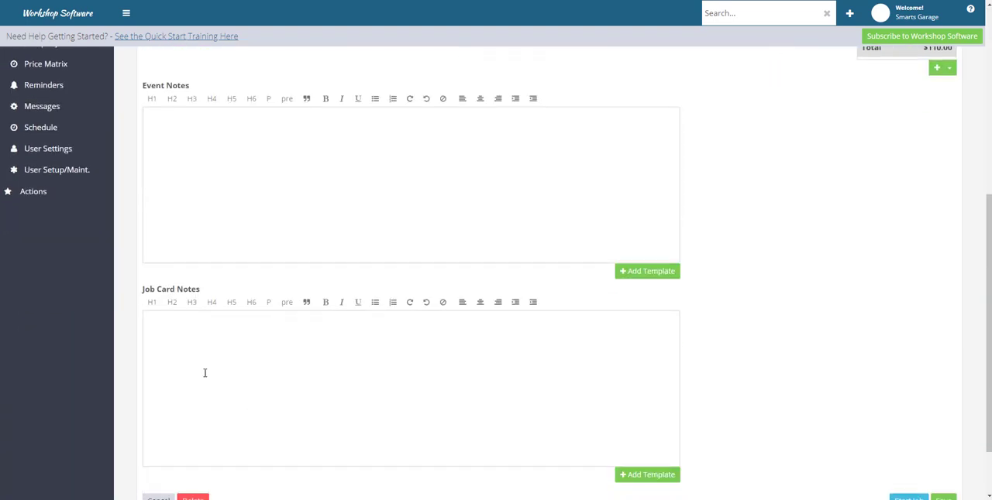
{"action": "left_click", "coordinate": [175, 322]}
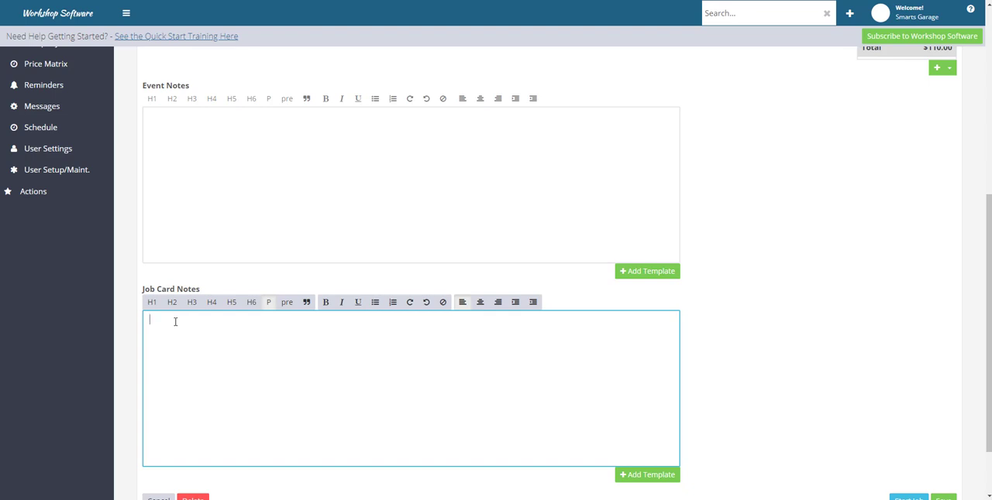
{"action": "type", "text": "Cgheck elec"}
{"action": "type", "text": "trical system "}
{"action": "type", "text": "Cgheck ope"}
{"action": "type", "text": "ratio"}
{"action": "type", "text": "n of all"}
{"action": "type", "text": " lights"}
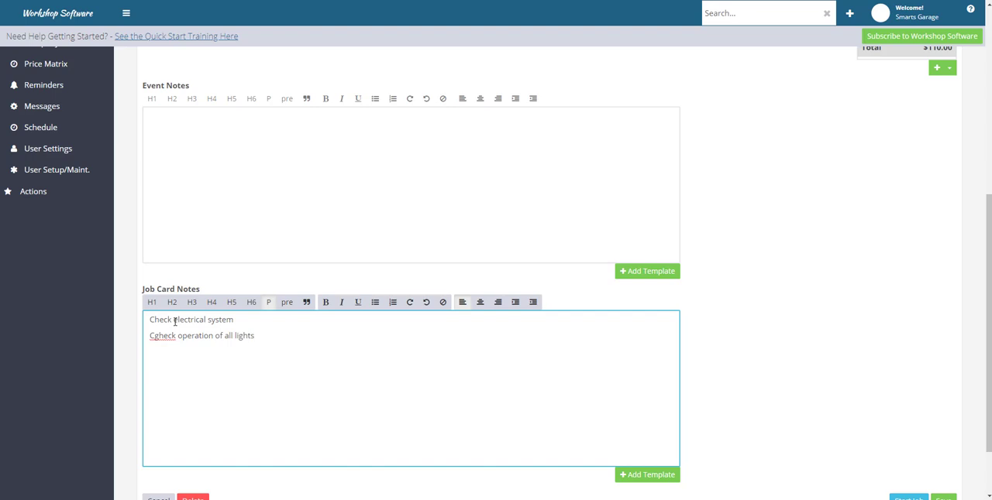
{"action": "key", "text": "BackSpace"}
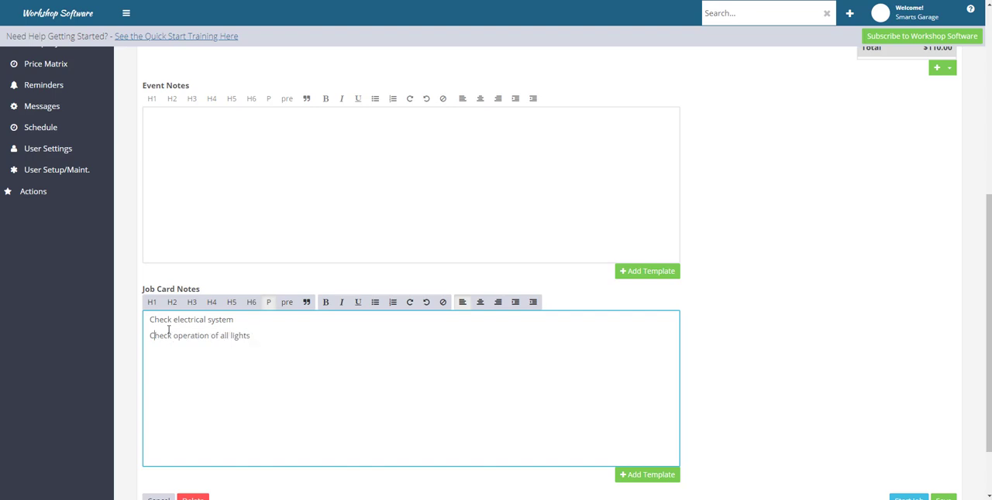
{"action": "scroll", "coordinate": [903, 417], "scroll_direction": "down", "scroll_amount": 1}
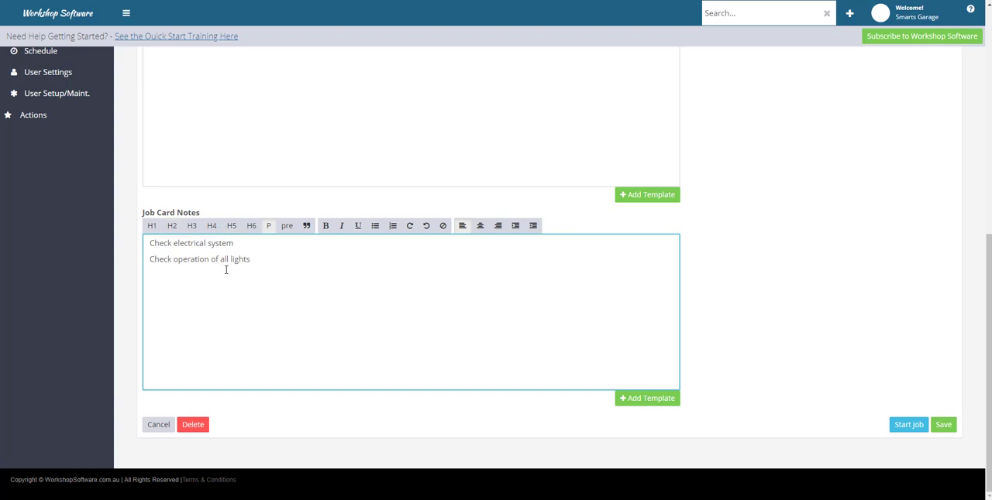
{"action": "left_click", "coordinate": [941, 429]}
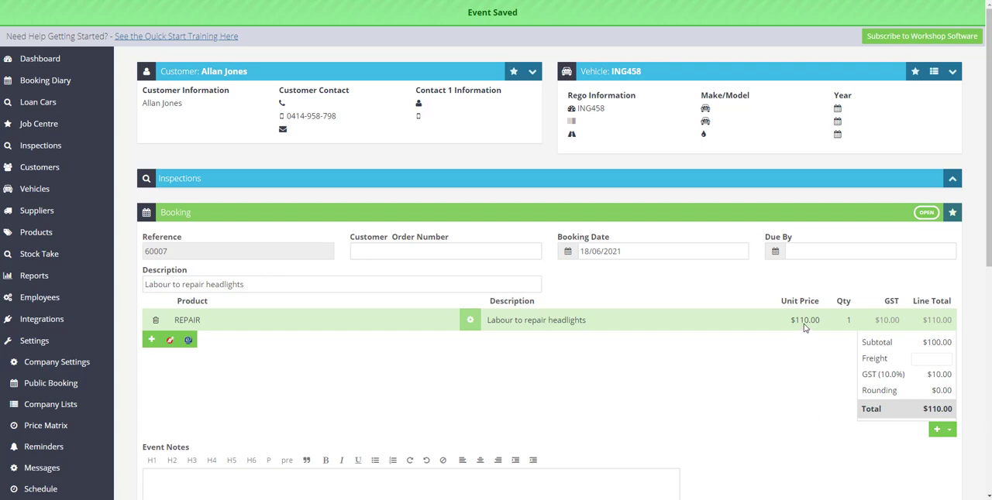
Set the REPAIR labour line's quantity to 1.5 and save the booking
{"action": "left_click", "coordinate": [846, 320]}
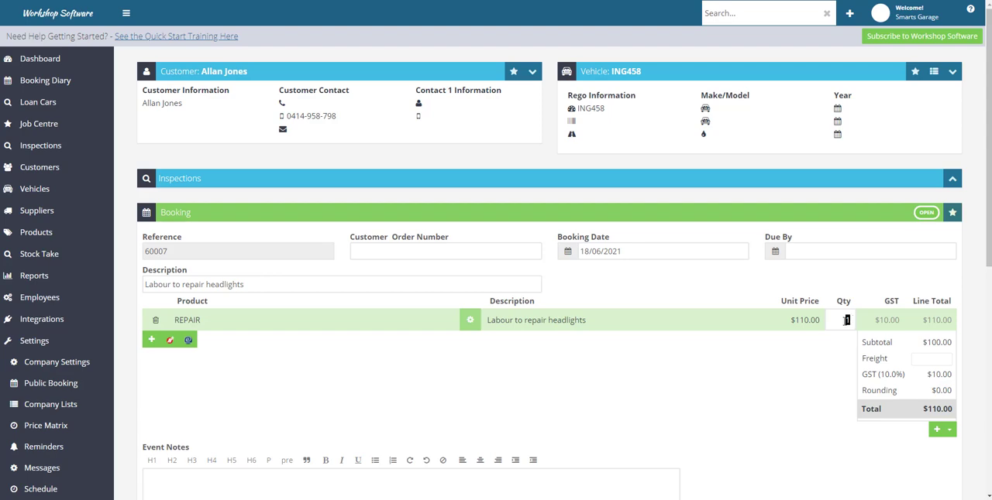
{"action": "type", "text": ".5"}
{"action": "left_click", "coordinate": [835, 359]}
{"action": "scroll", "coordinate": [836, 359], "scroll_direction": "down", "scroll_amount": 6}
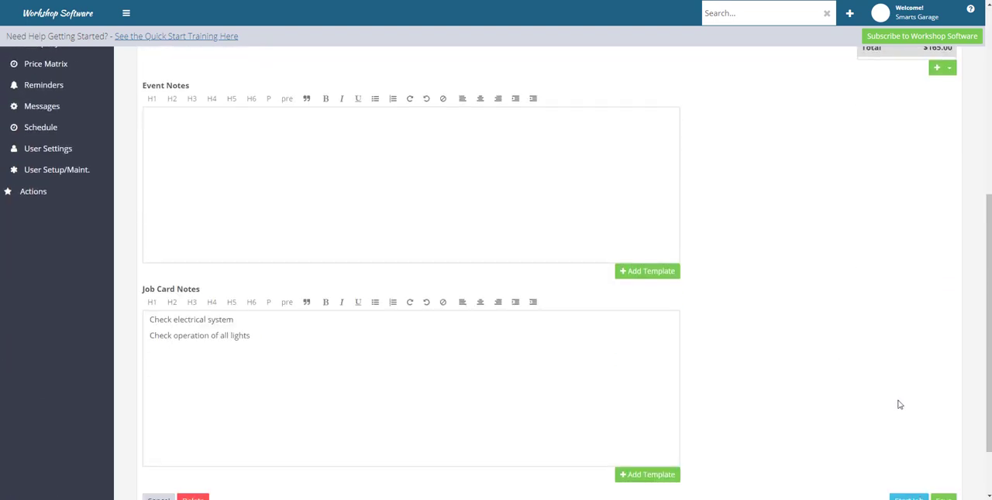
{"action": "left_click", "coordinate": [943, 426]}
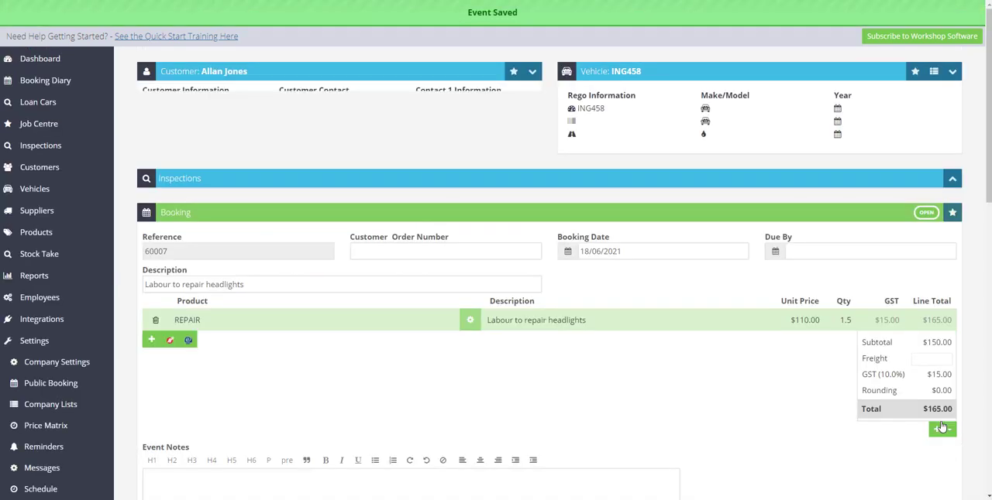
Open the unassigned "Labour to repair headlights" job for 18 June 2021 from the Booking Diary
{"action": "left_click", "coordinate": [43, 82]}
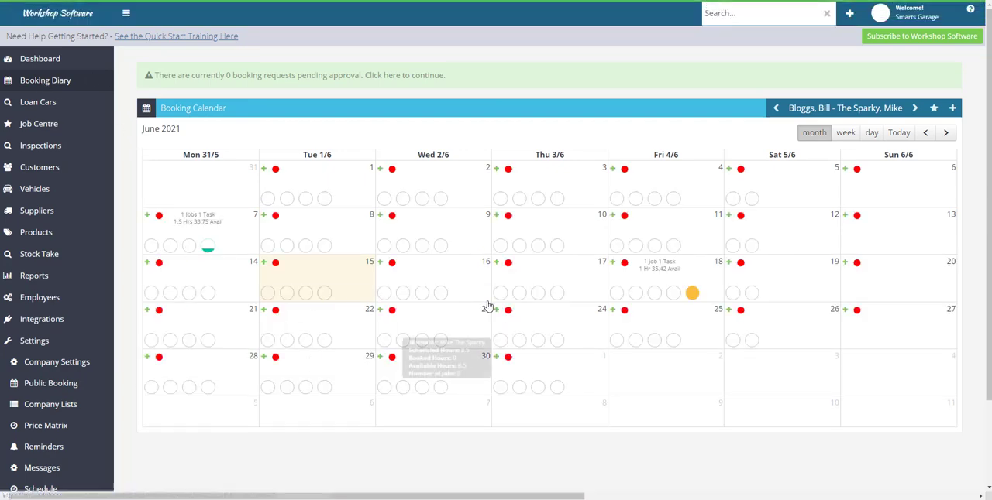
{"action": "mouse_move", "coordinate": [692, 295]}
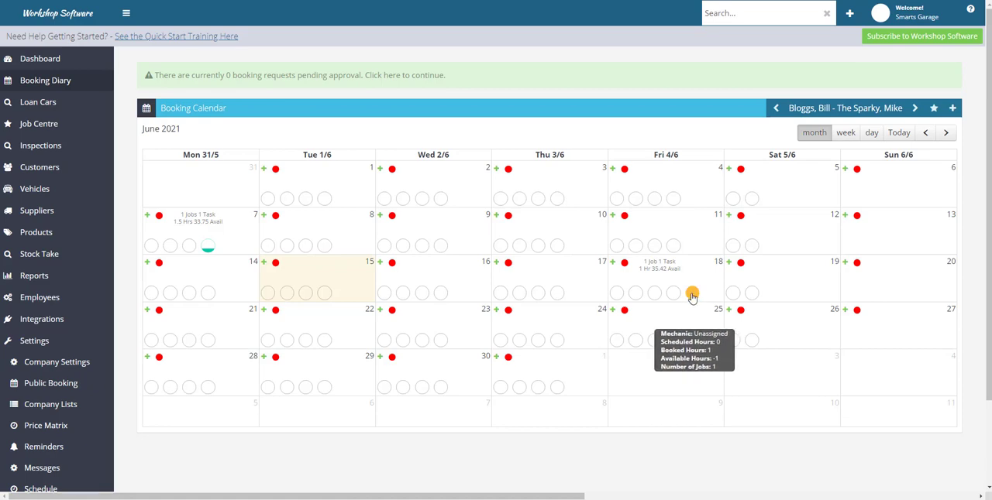
{"action": "left_click", "coordinate": [692, 296]}
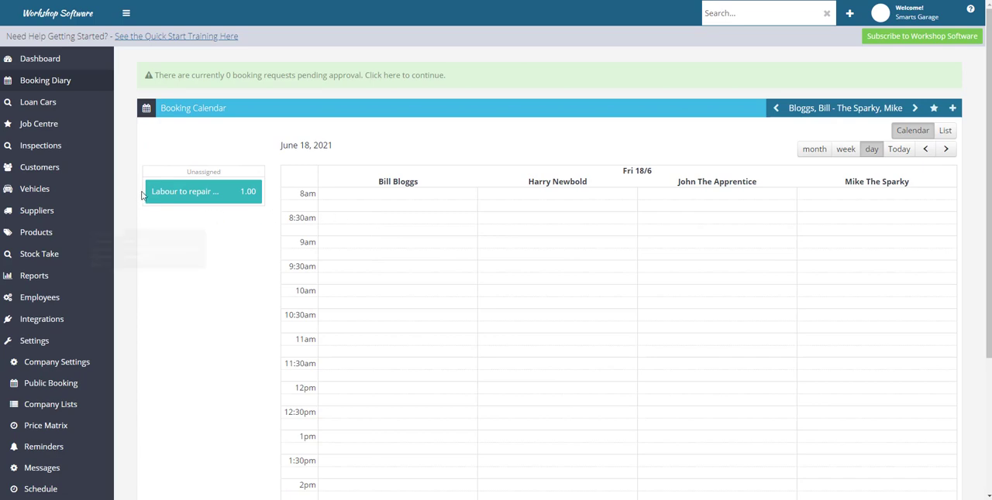
{"action": "left_click", "coordinate": [204, 194]}
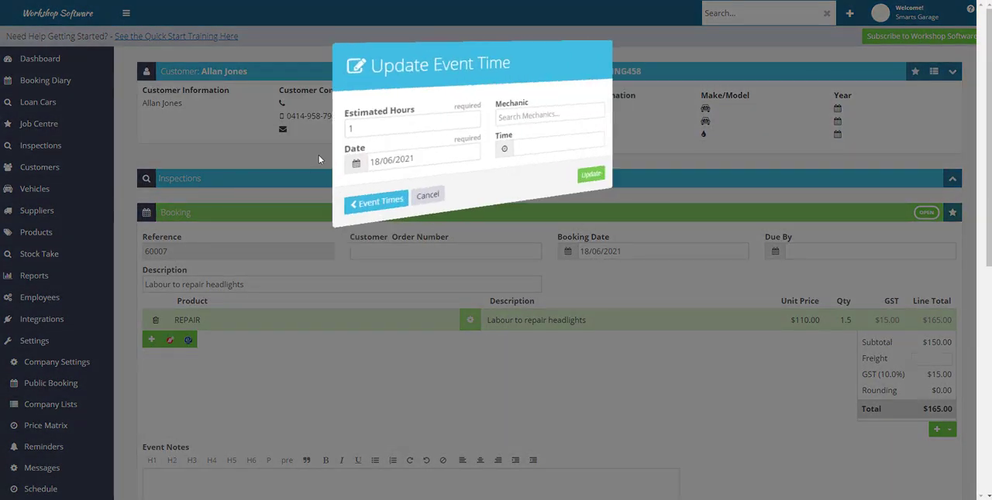
Set the job's event time to 1.5 estimated hours at 9:00 AM, assign Harry as the mechanic by search, and save the update
{"action": "left_click", "coordinate": [365, 114]}
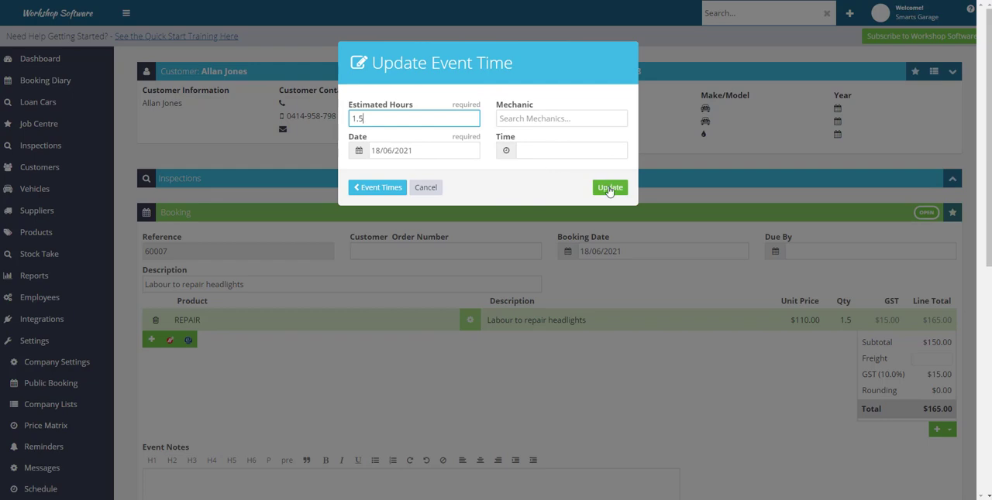
{"action": "left_click", "coordinate": [516, 115]}
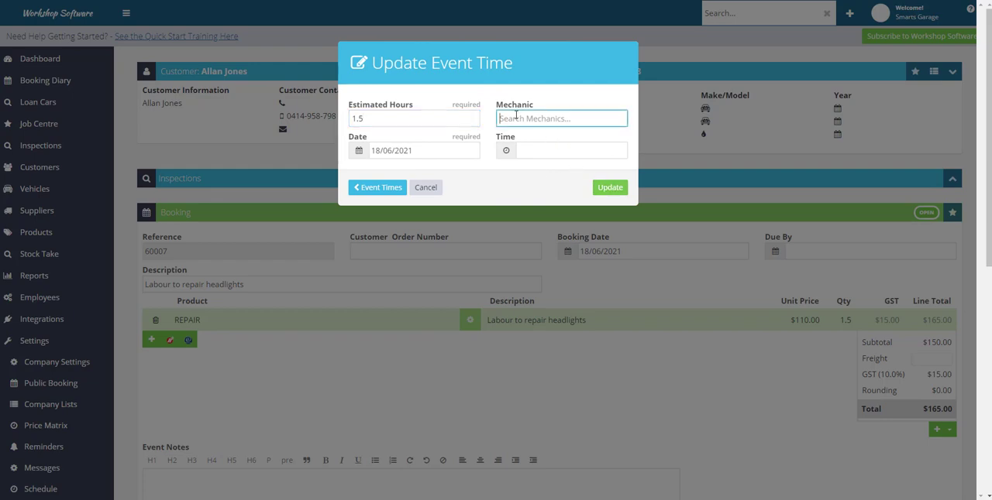
{"action": "type", "text": "harr"}
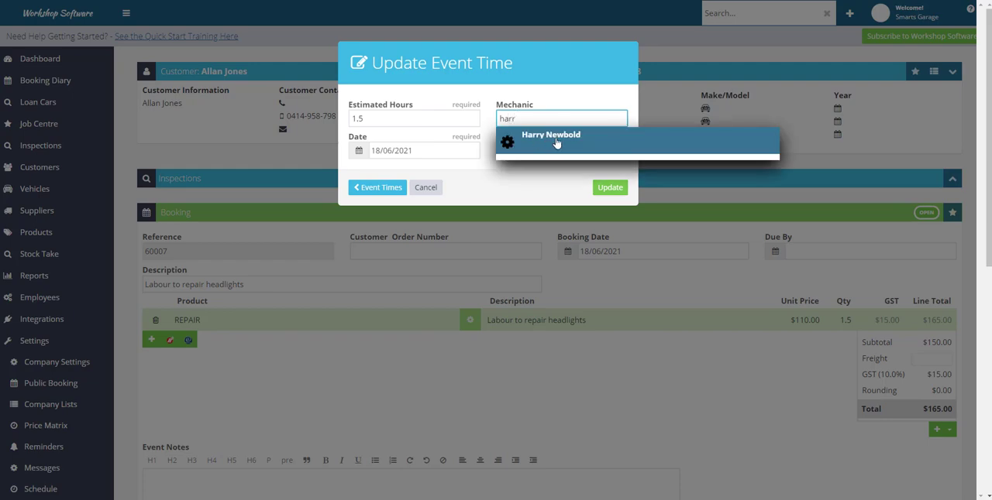
{"action": "left_click", "coordinate": [556, 143]}
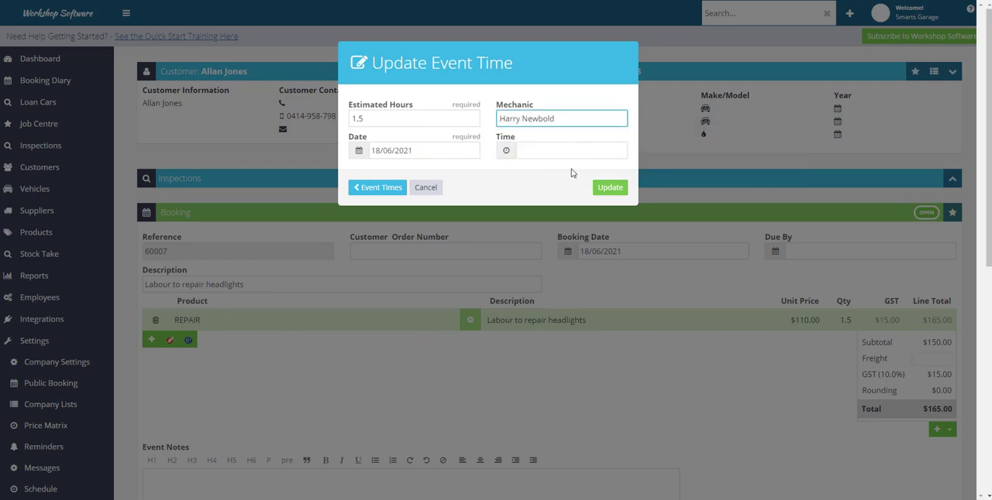
{"action": "left_click", "coordinate": [506, 150]}
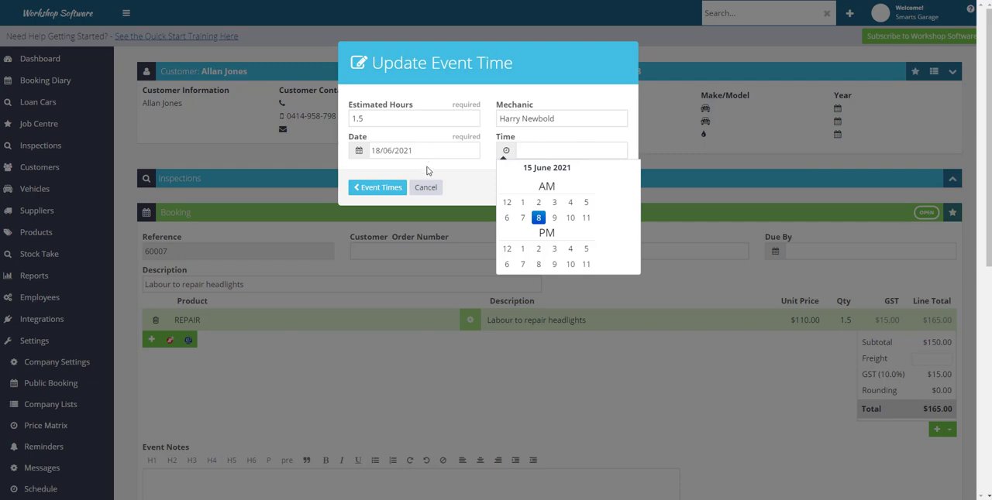
{"action": "left_click", "coordinate": [551, 219]}
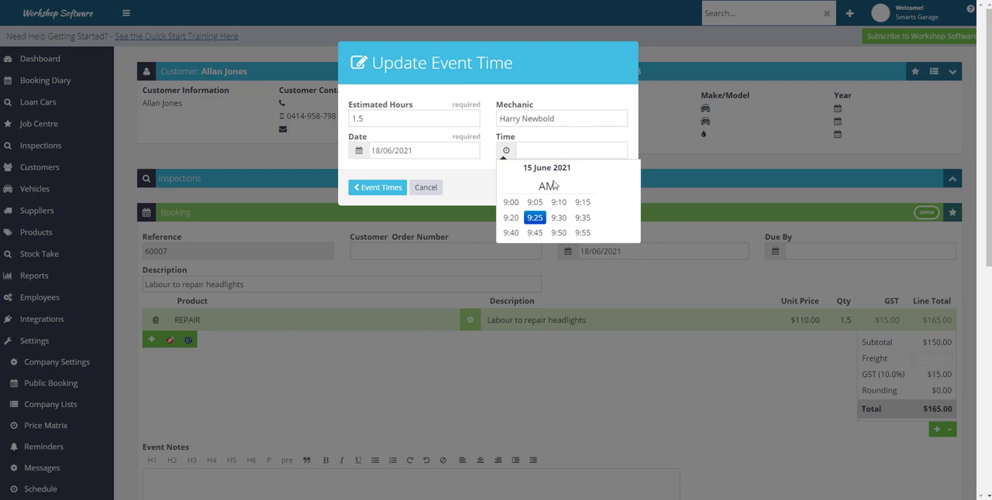
{"action": "left_click", "coordinate": [510, 204]}
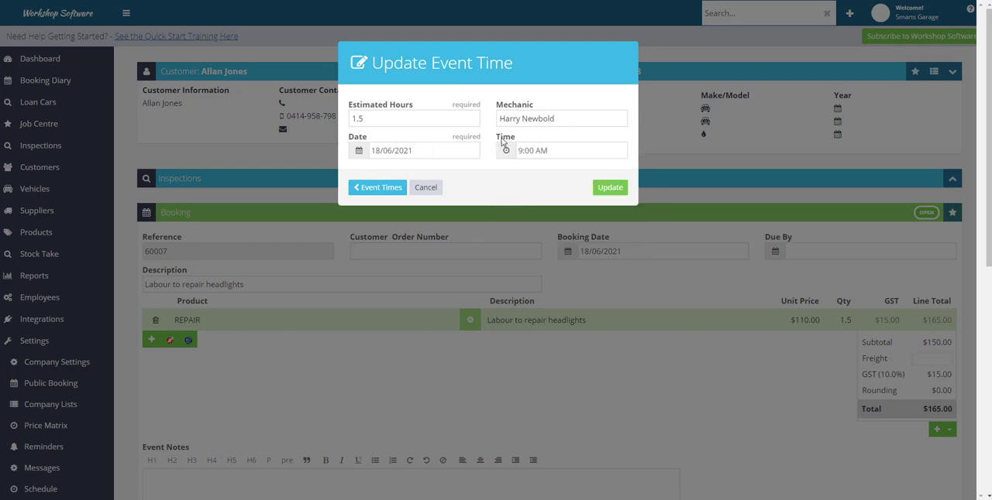
{"action": "left_click", "coordinate": [609, 188]}
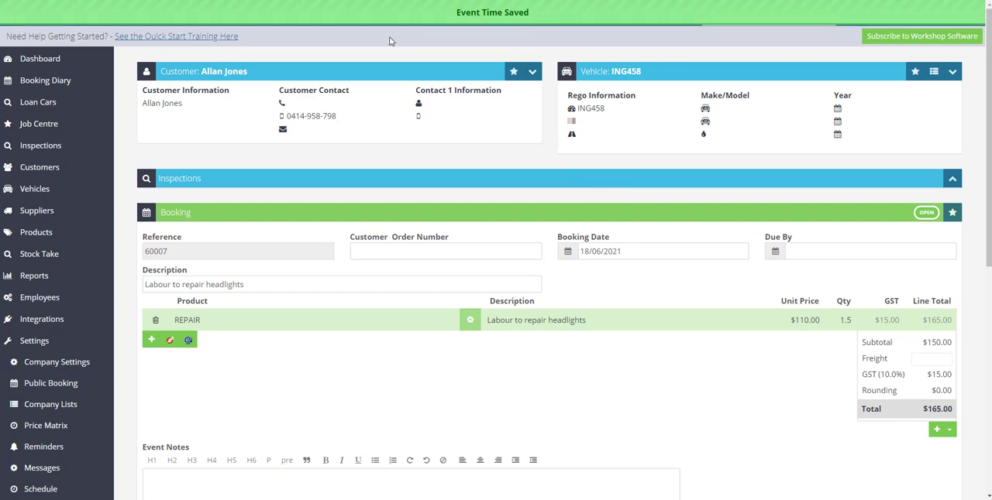
Reassign the 9 am headlight repair job to the Sparky mechanic in the Booking Diary's day schedule for 18 June 2021
{"action": "left_click", "coordinate": [42, 87]}
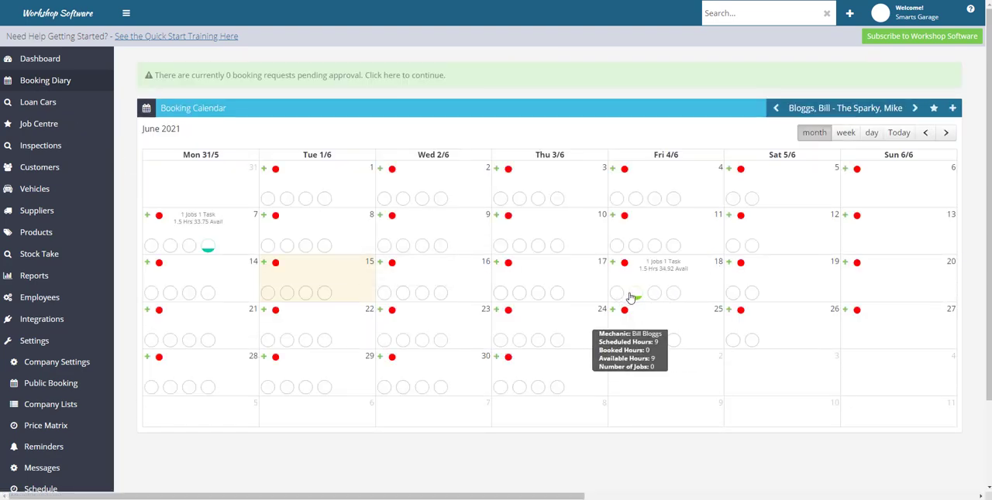
{"action": "mouse_move", "coordinate": [635, 297]}
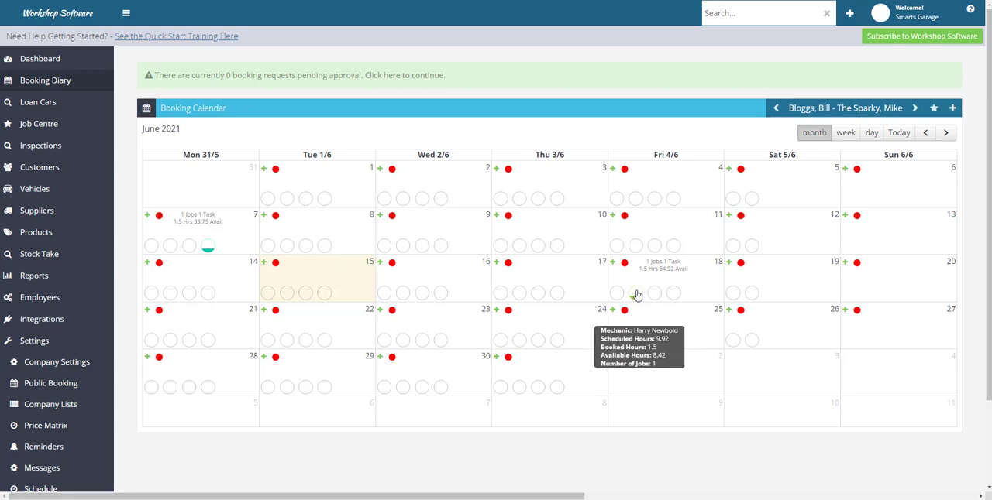
{"action": "left_click", "coordinate": [635, 295]}
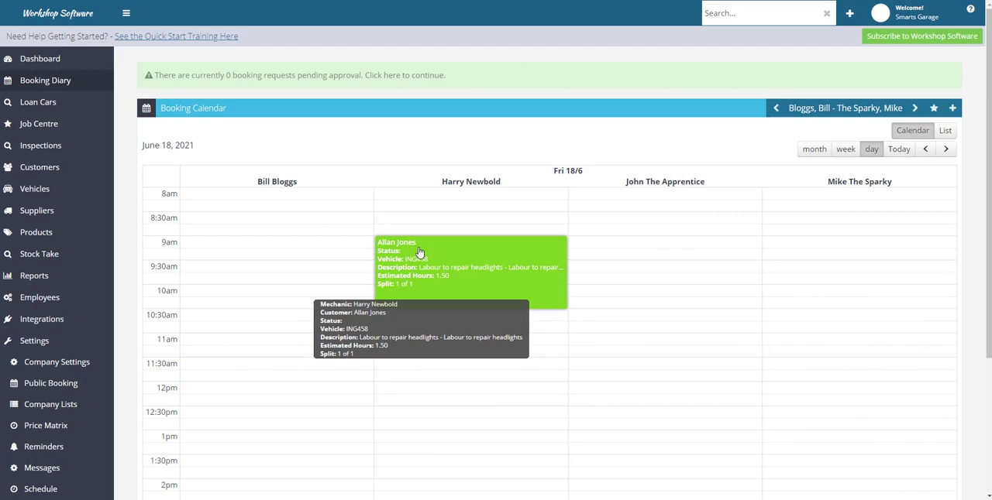
{"action": "left_click_drag", "start_coordinate": [419, 253], "coordinate": [780, 263]}
{"action": "mouse_move", "coordinate": [814, 256]}
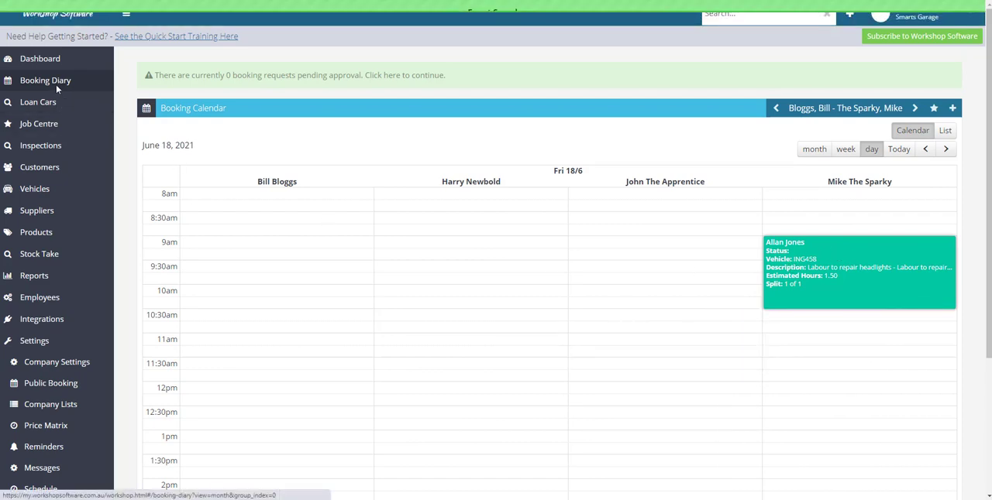
Check the reassigned job's workload in the June 2021 month calendar, and view the open invoices in the Job Centre
{"action": "left_click", "coordinate": [815, 149]}
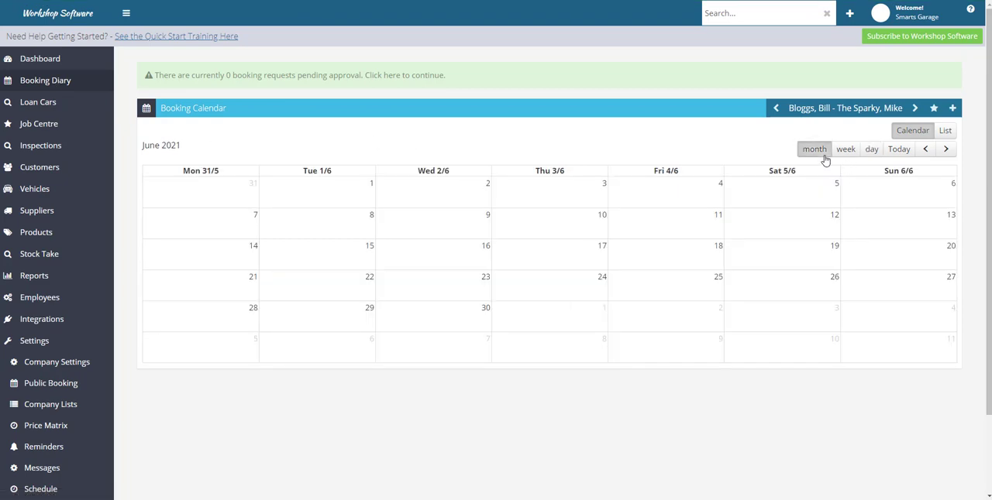
{"action": "mouse_move", "coordinate": [672, 314]}
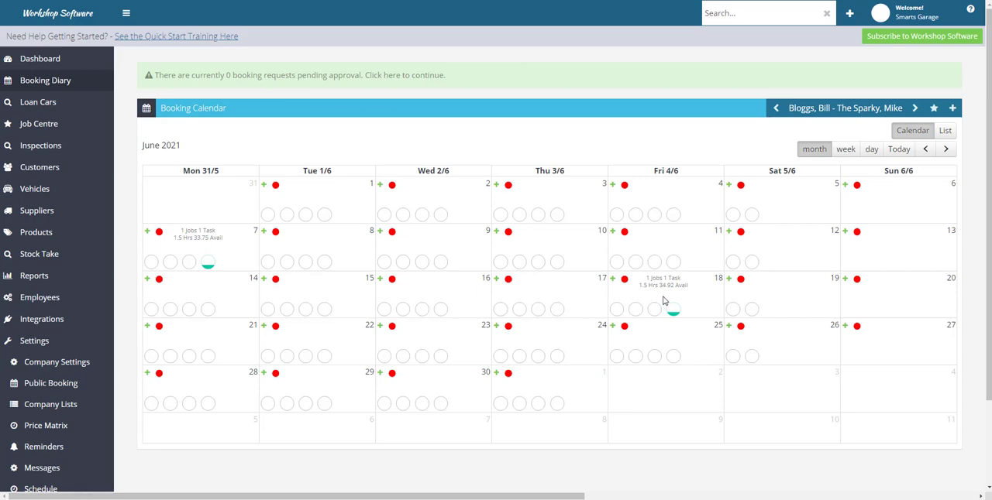
{"action": "left_click", "coordinate": [41, 128]}
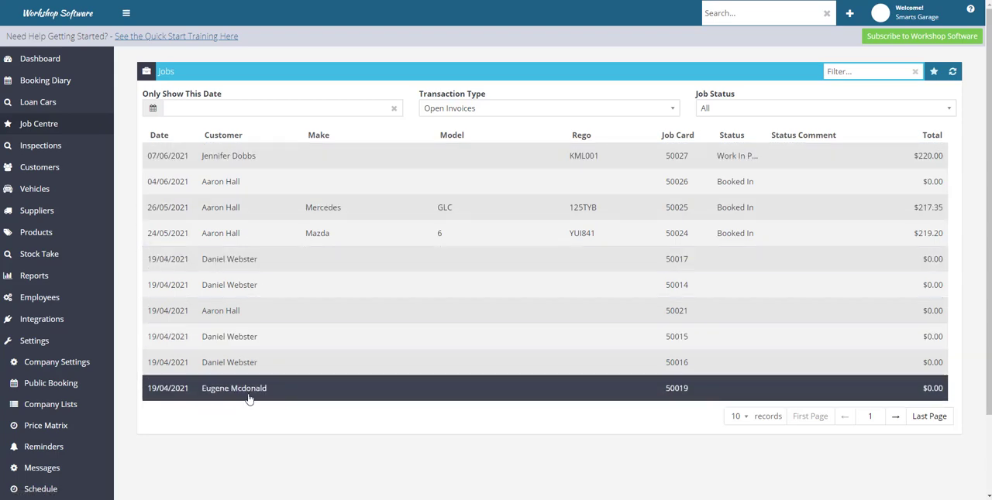
Open the headlight repair booking for 18 June from the Booking Diary, then save it and start its job
{"action": "left_click", "coordinate": [69, 82]}
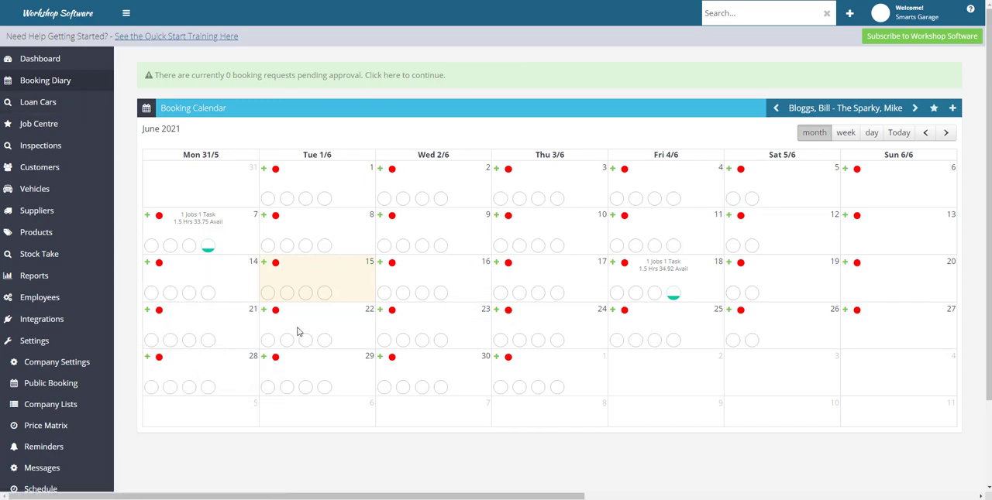
{"action": "mouse_move", "coordinate": [634, 298]}
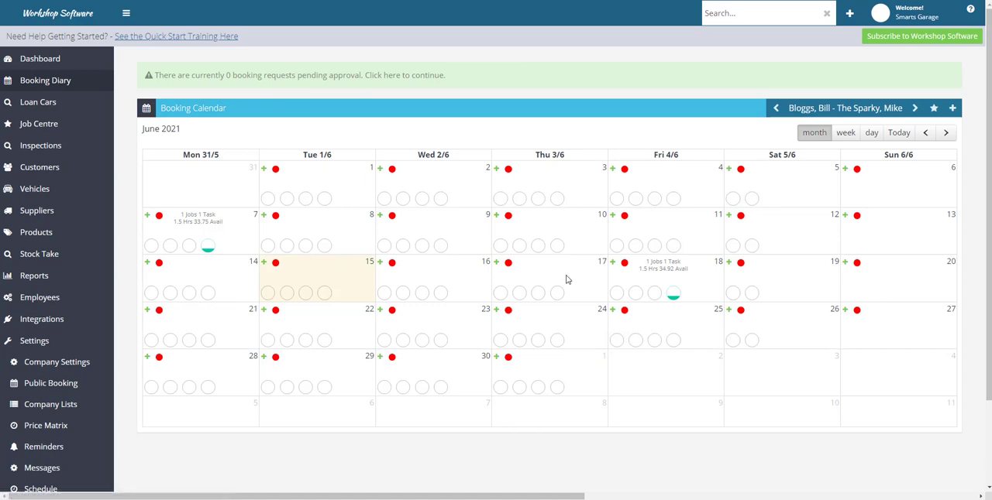
{"action": "left_click", "coordinate": [673, 296]}
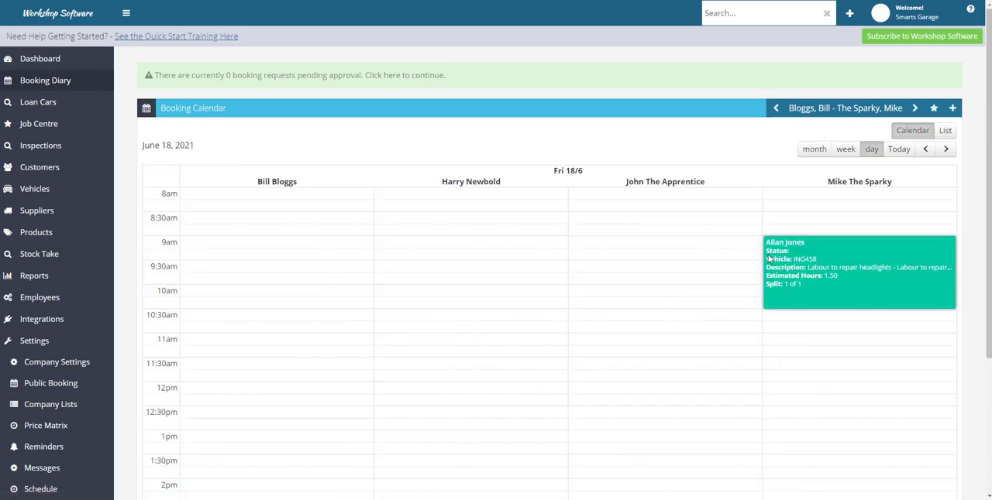
{"action": "left_click", "coordinate": [817, 252]}
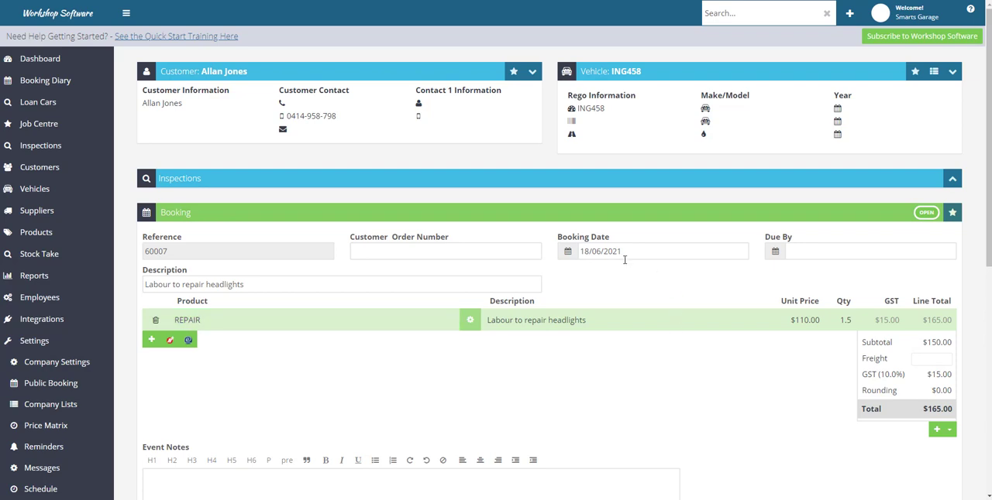
{"action": "scroll", "coordinate": [658, 343], "scroll_direction": "down", "scroll_amount": 5}
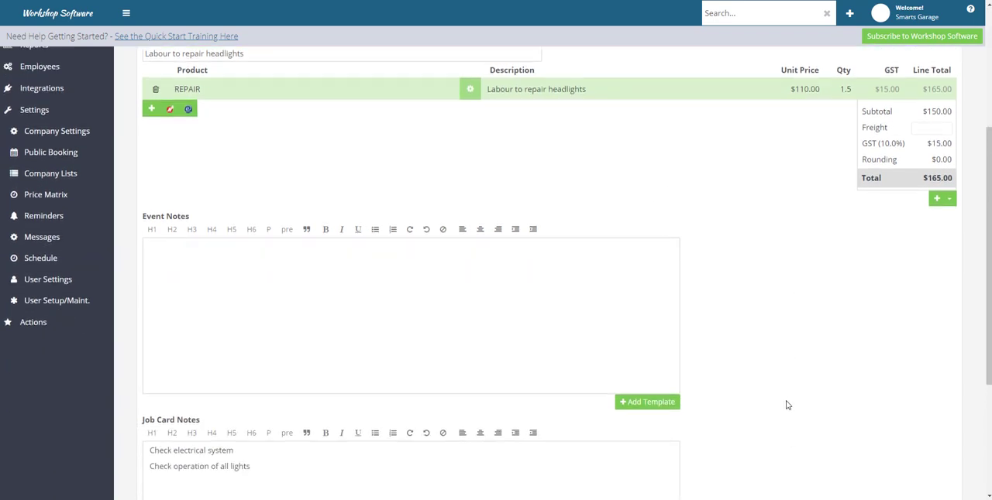
{"action": "scroll", "coordinate": [794, 432], "scroll_direction": "down", "scroll_amount": 1}
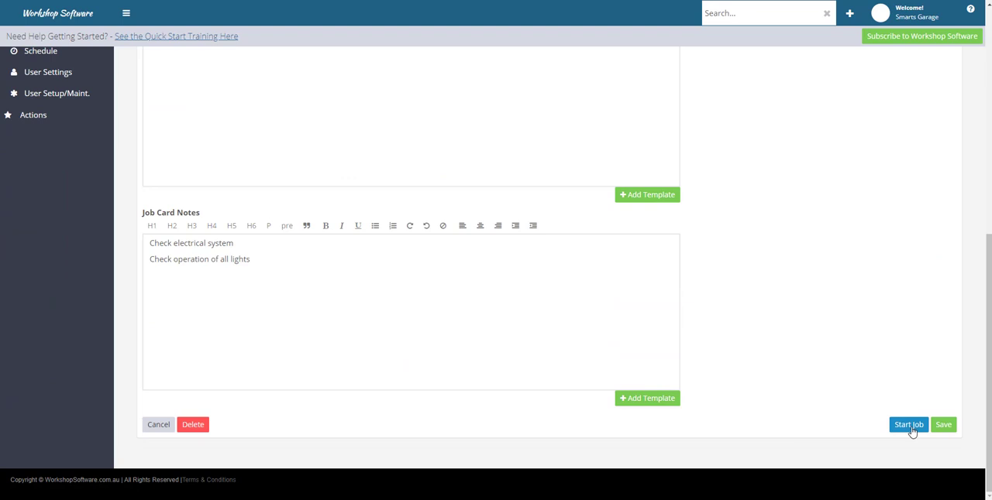
{"action": "left_click", "coordinate": [909, 425]}
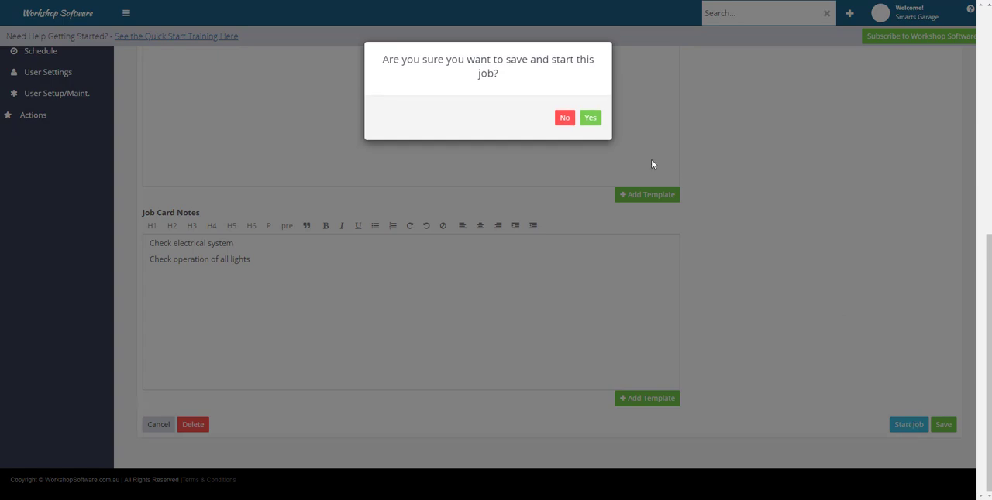
{"action": "left_click", "coordinate": [589, 119]}
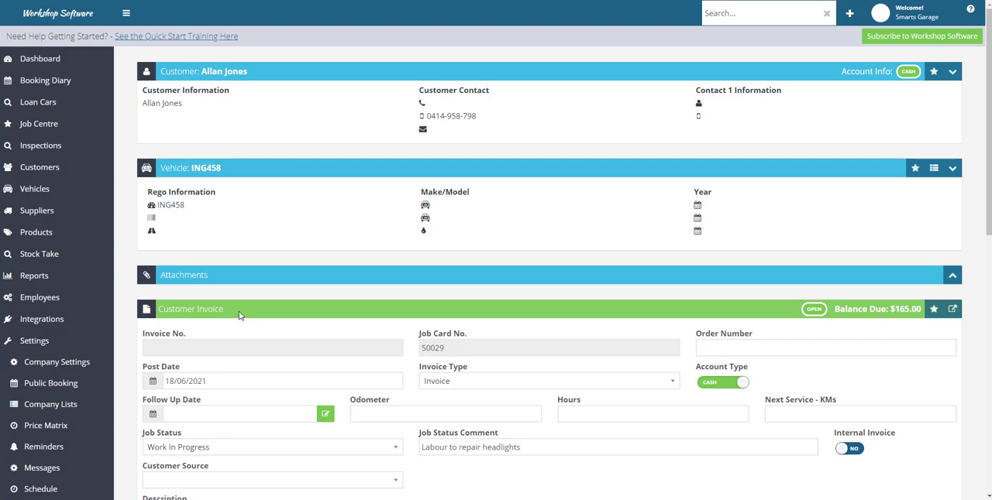
Review the started job's customer invoice details, line items and notes, and generate its printable job card
{"action": "scroll", "coordinate": [244, 313], "scroll_direction": "down", "scroll_amount": 5}
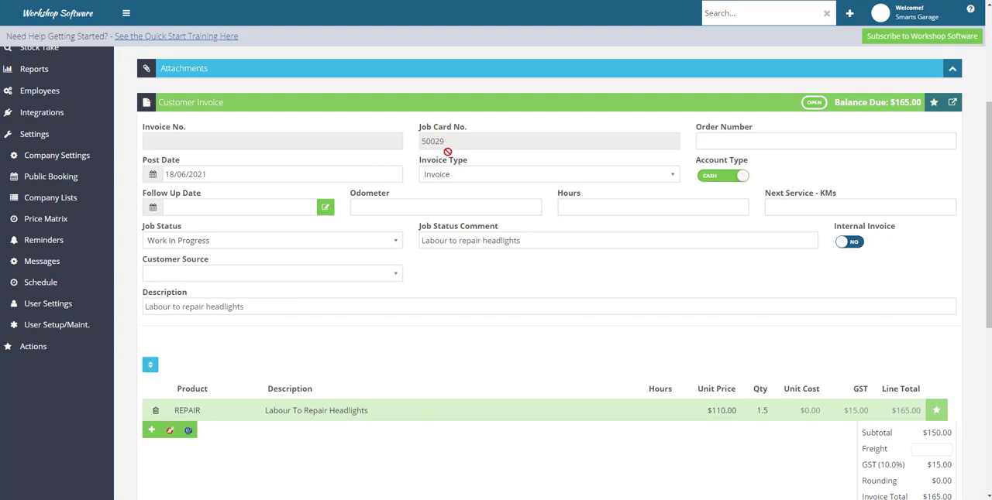
{"action": "scroll", "coordinate": [381, 436], "scroll_direction": "down", "scroll_amount": 5}
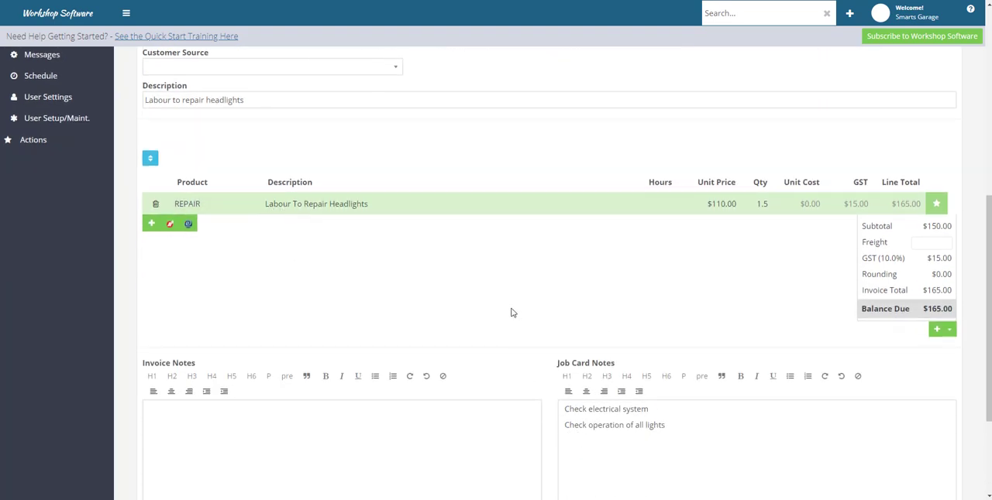
{"action": "scroll", "coordinate": [573, 310], "scroll_direction": "up", "scroll_amount": 3}
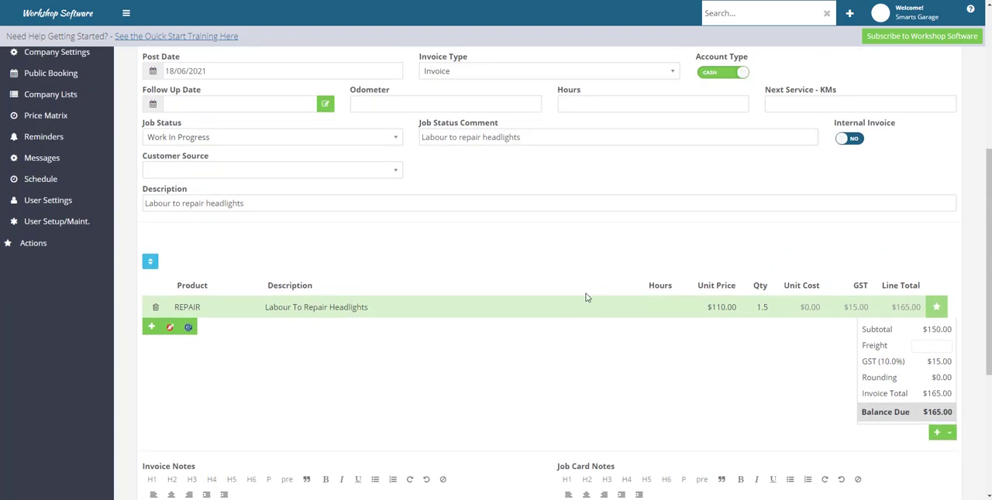
{"action": "scroll", "coordinate": [587, 298], "scroll_direction": "up", "scroll_amount": 4}
{"action": "left_click", "coordinate": [940, 159]}
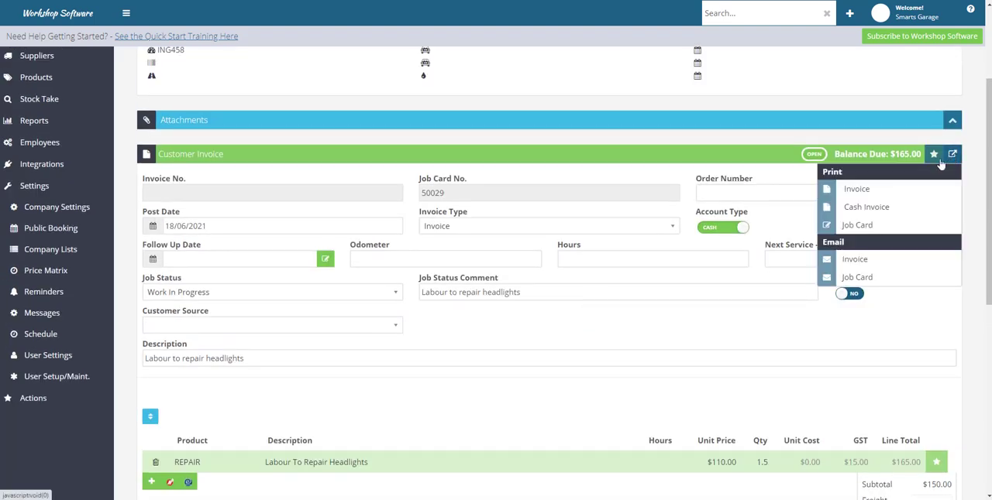
{"action": "left_click", "coordinate": [856, 226]}
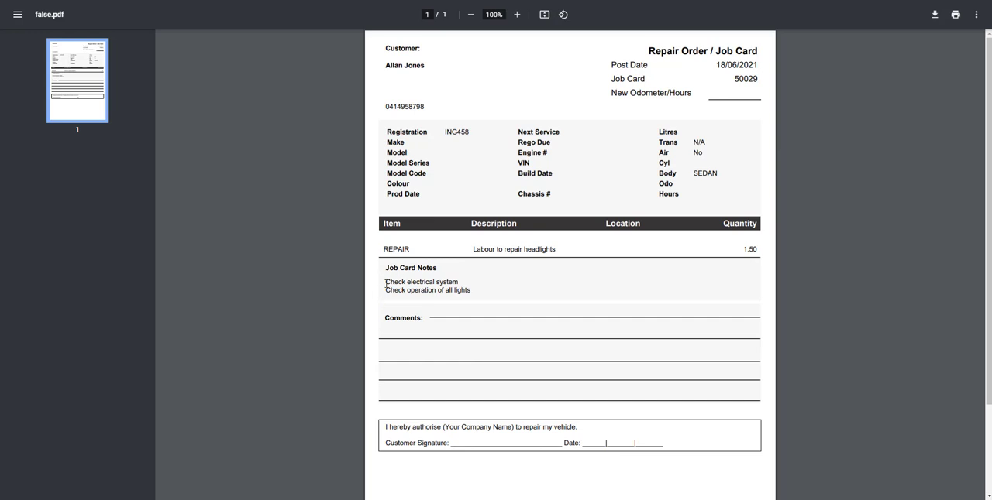
Examine the job card notes on the generated Repair Order / Job Card, and close the document
{"action": "left_click_drag", "start_coordinate": [388, 282], "coordinate": [485, 300]}
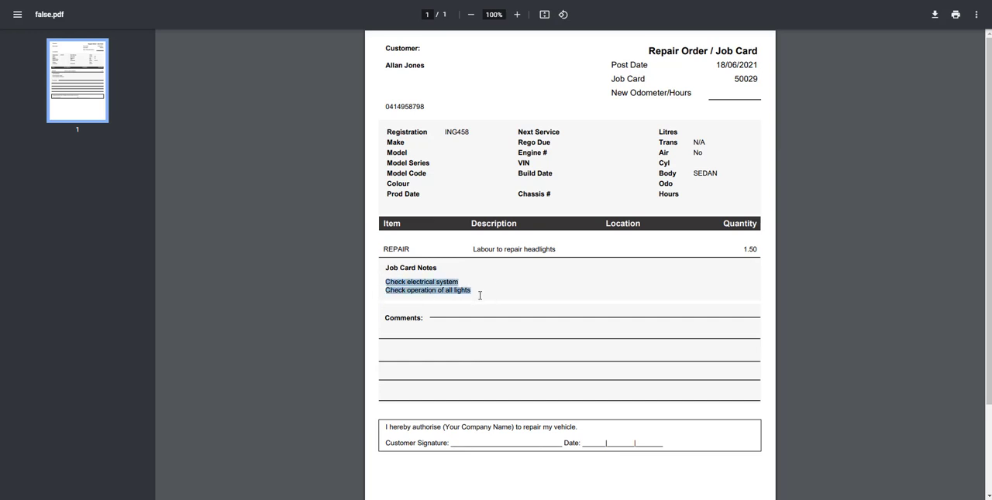
{"action": "left_click", "coordinate": [486, 292]}
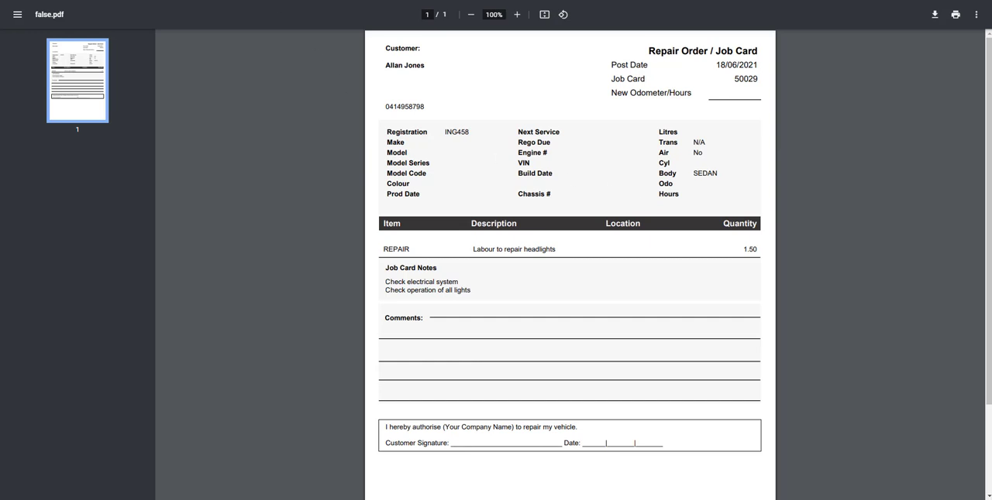
{"action": "key", "text": "ctrl+w"}
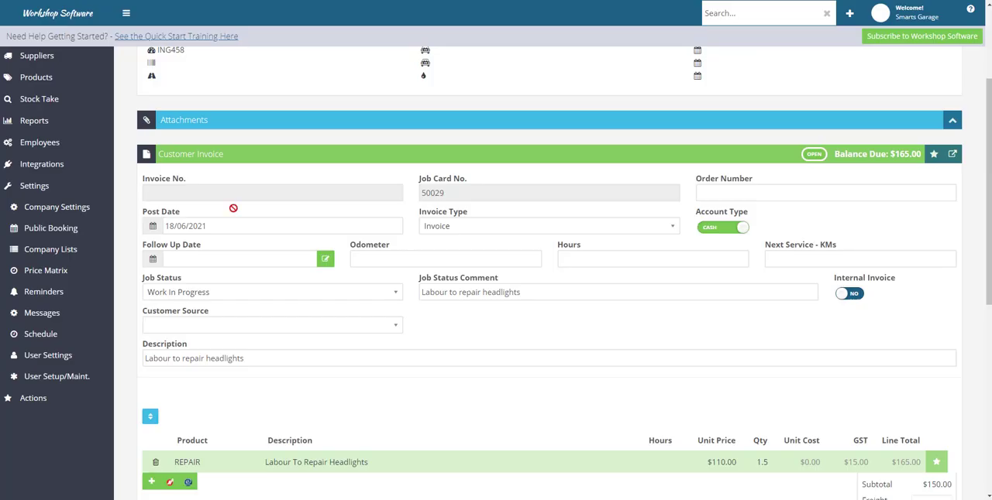
Open mechanic time entry for the invoice's REPAIR line and choose the sparky as the first labour item's mechanic
{"action": "scroll", "coordinate": [457, 403], "scroll_direction": "down", "scroll_amount": 2}
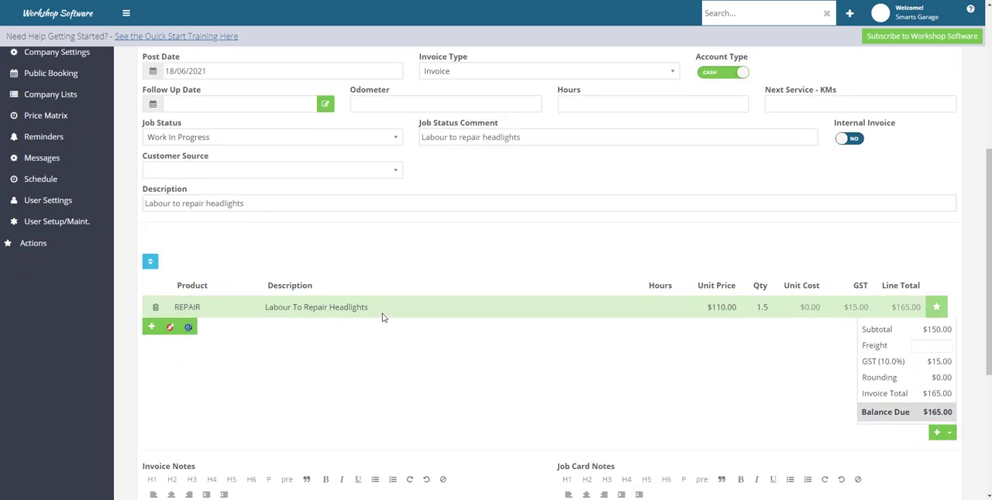
{"action": "scroll", "coordinate": [382, 318], "scroll_direction": "down", "scroll_amount": 2}
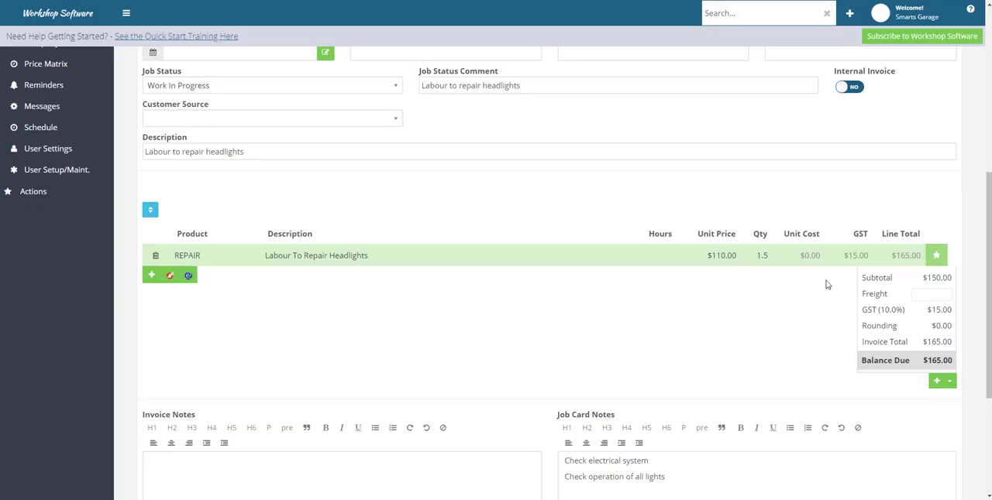
{"action": "left_click", "coordinate": [937, 257]}
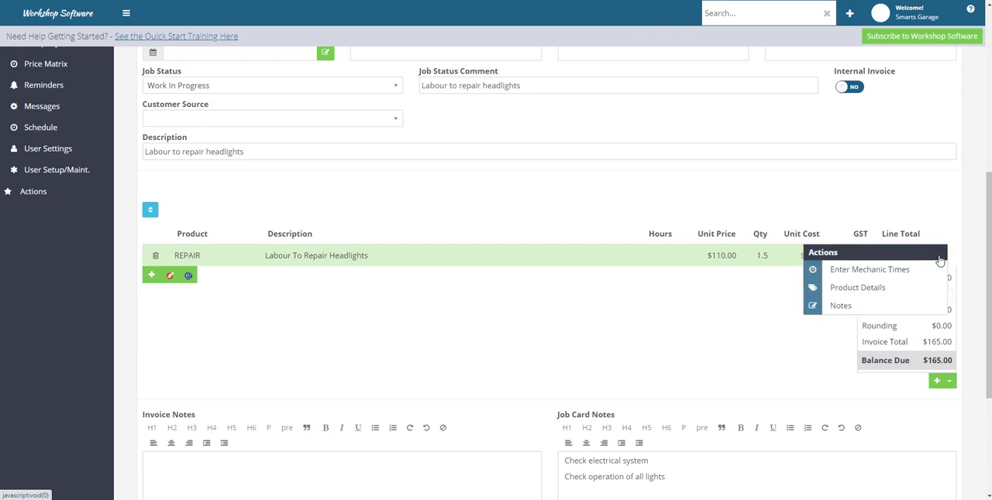
{"action": "left_click", "coordinate": [857, 270]}
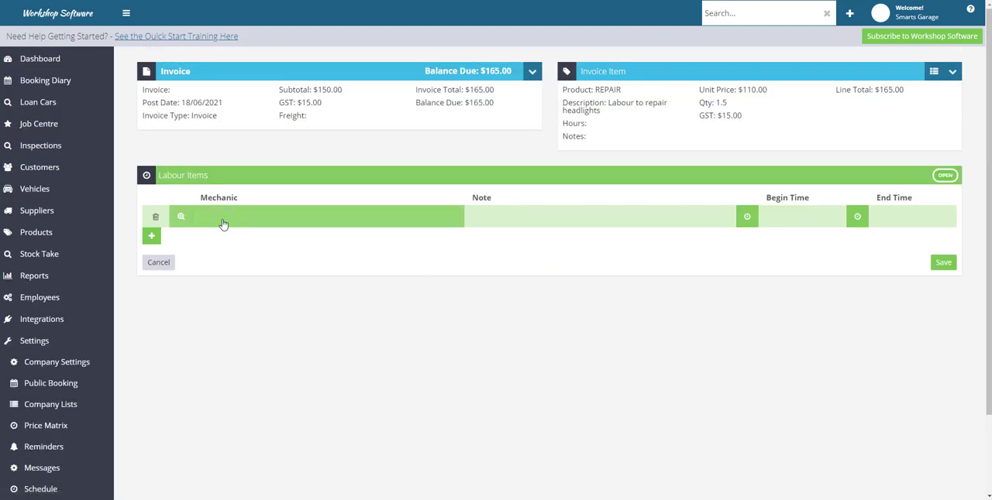
{"action": "left_click", "coordinate": [218, 223]}
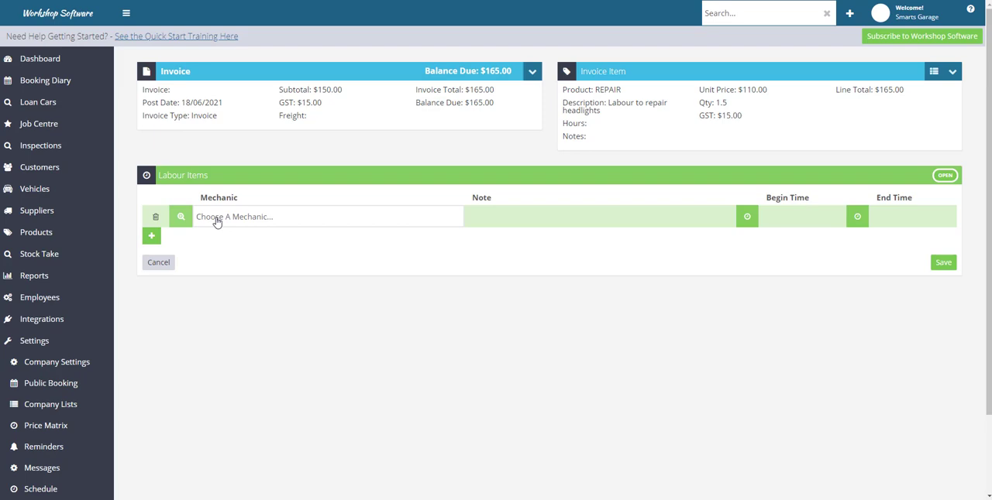
{"action": "type", "text": "mik"}
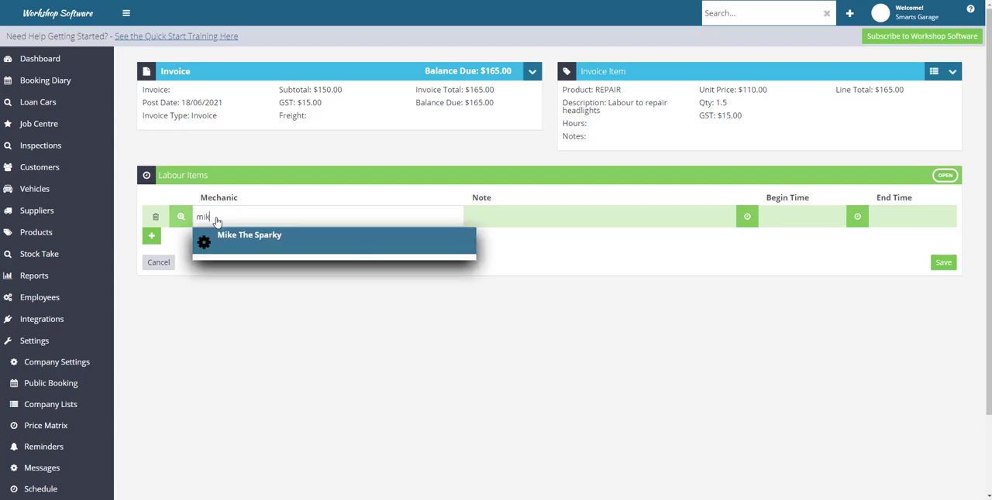
{"action": "left_click", "coordinate": [252, 241]}
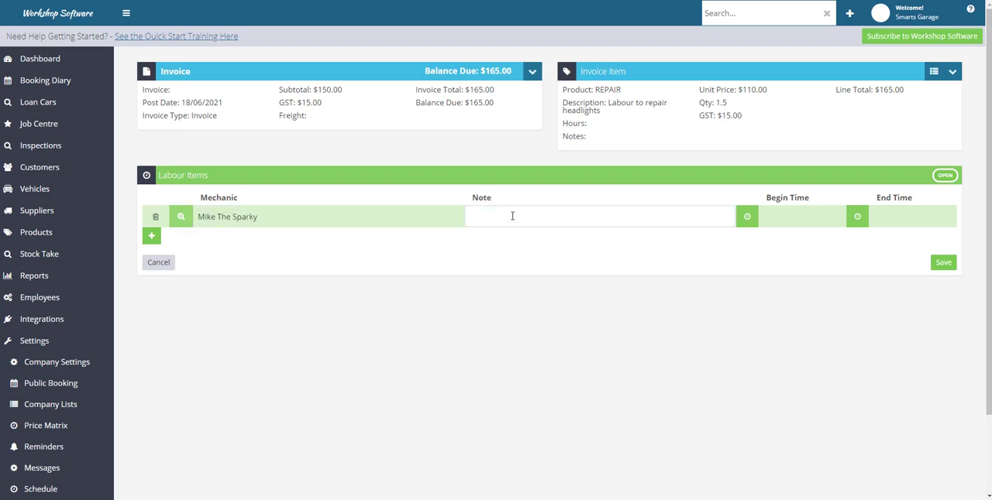
Set the first labour item's begin time to 09:10 AM and end time to 10:45 AM on 15 June 2021
{"action": "left_click", "coordinate": [748, 218]}
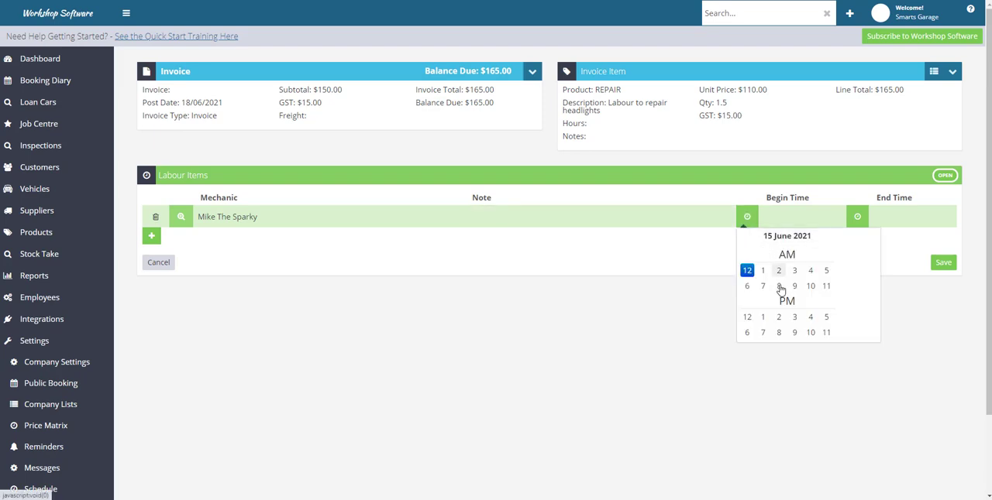
{"action": "left_click", "coordinate": [796, 290]}
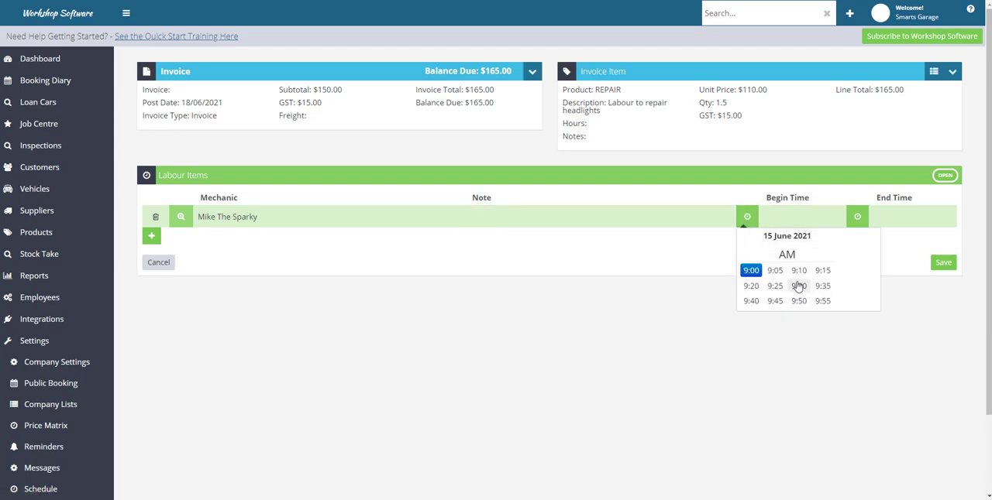
{"action": "left_click", "coordinate": [804, 270]}
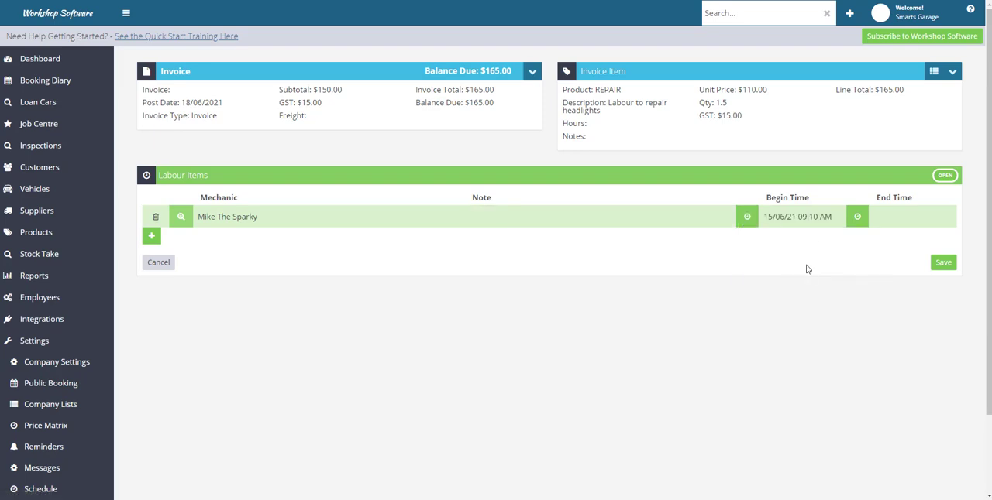
{"action": "left_click", "coordinate": [858, 219]}
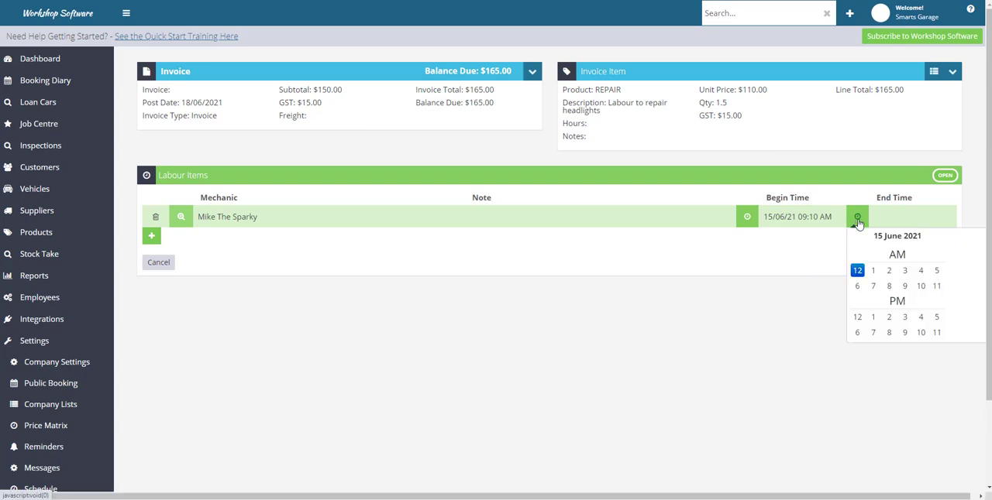
{"action": "left_click", "coordinate": [922, 286]}
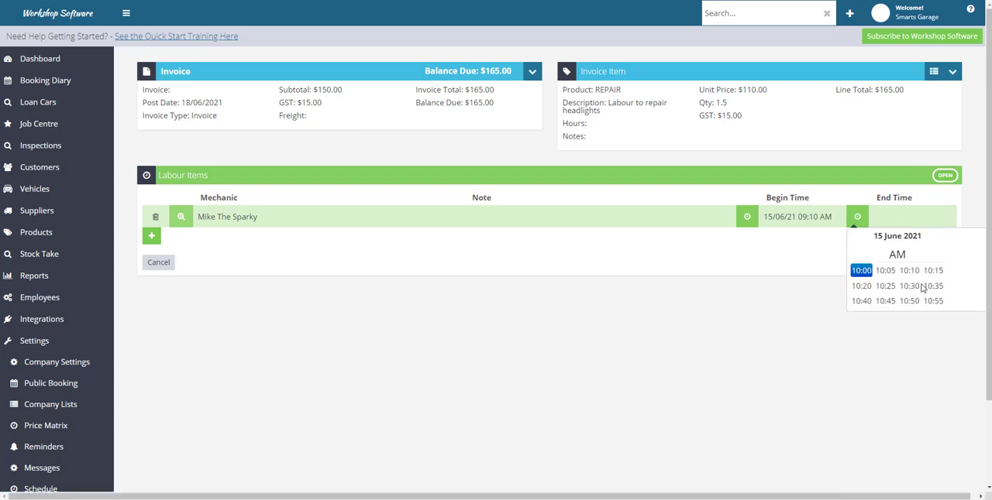
{"action": "left_click", "coordinate": [885, 302]}
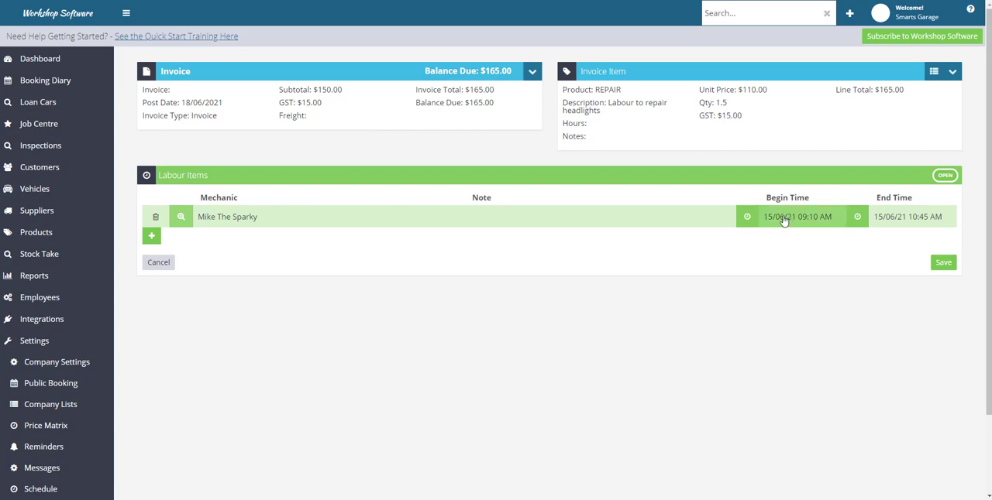
Add a second labour item and assign the other mechanic to it by name
{"action": "left_click", "coordinate": [152, 237]}
{"action": "left_click", "coordinate": [233, 241]}
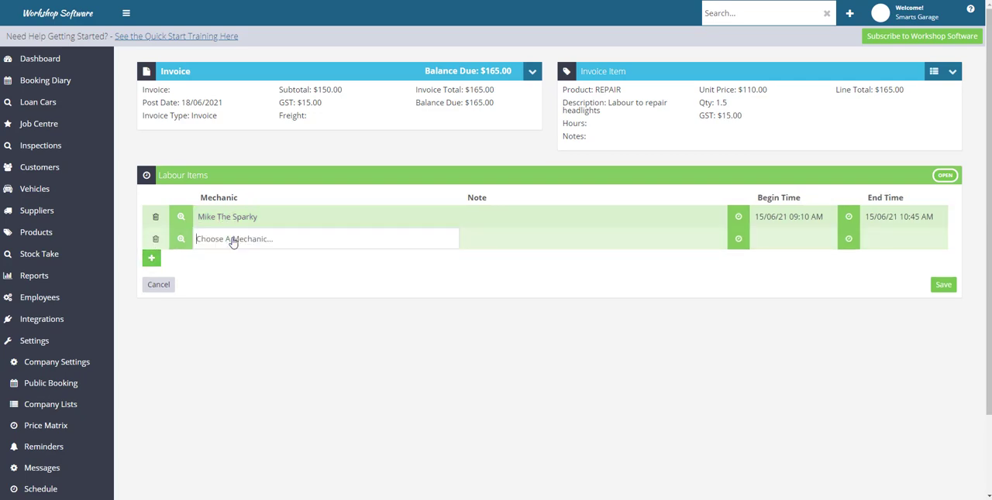
{"action": "type", "text": "harry"}
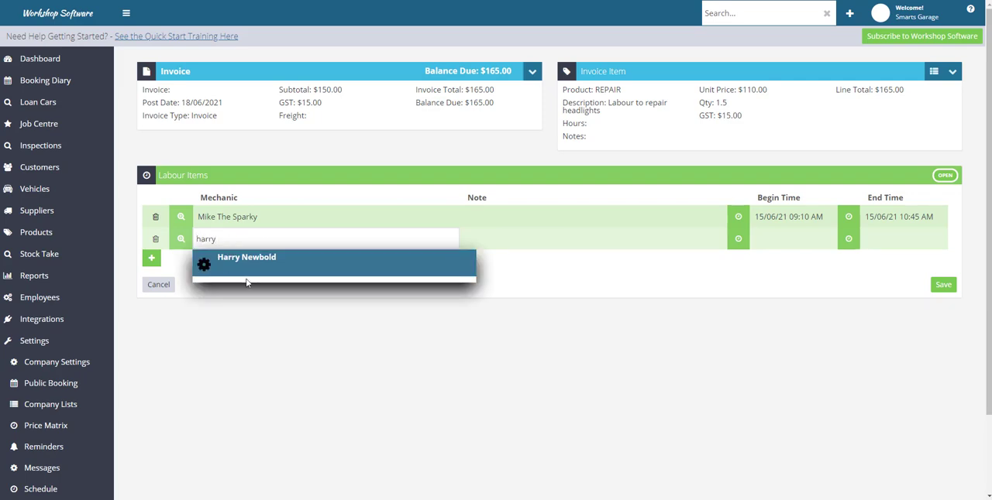
{"action": "left_click", "coordinate": [250, 267]}
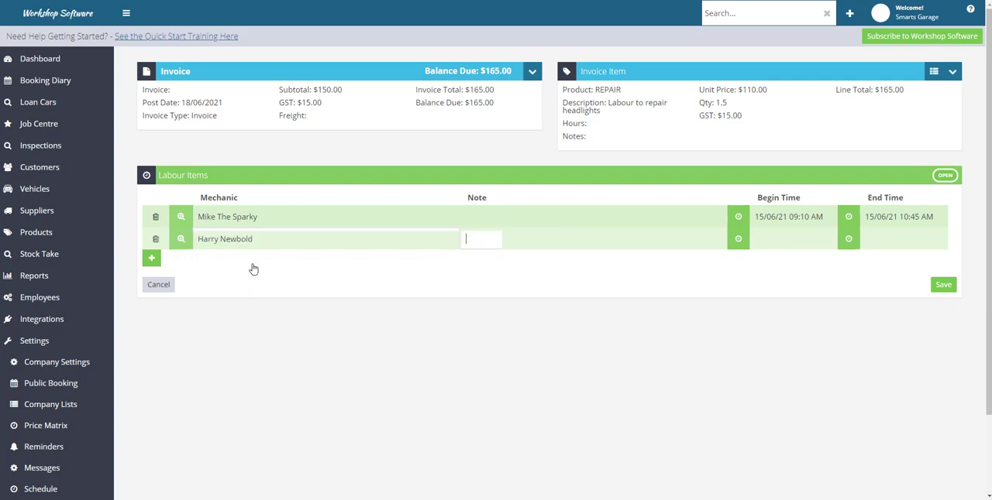
Set the second labour item's times from 10:00 AM to 10:45 AM on 15 June 2021, and save the labour items
{"action": "left_click", "coordinate": [737, 238]}
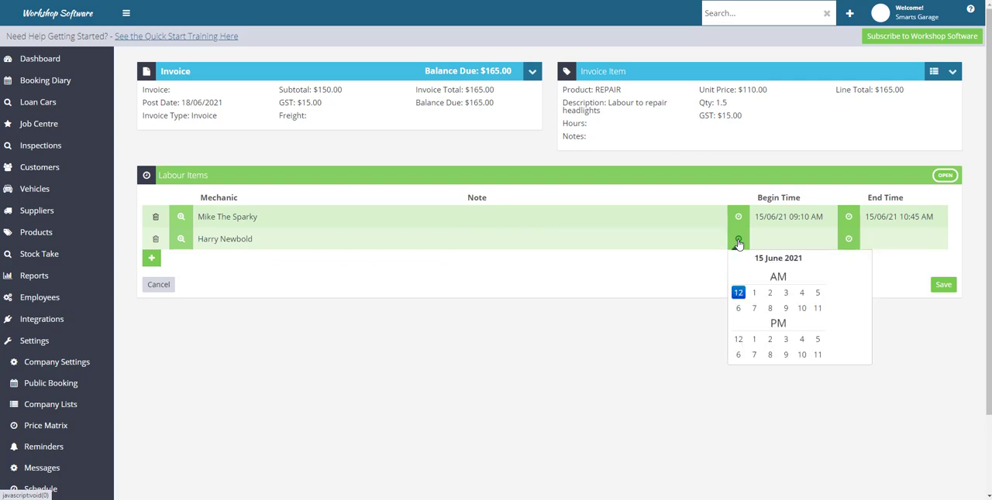
{"action": "left_click", "coordinate": [801, 308]}
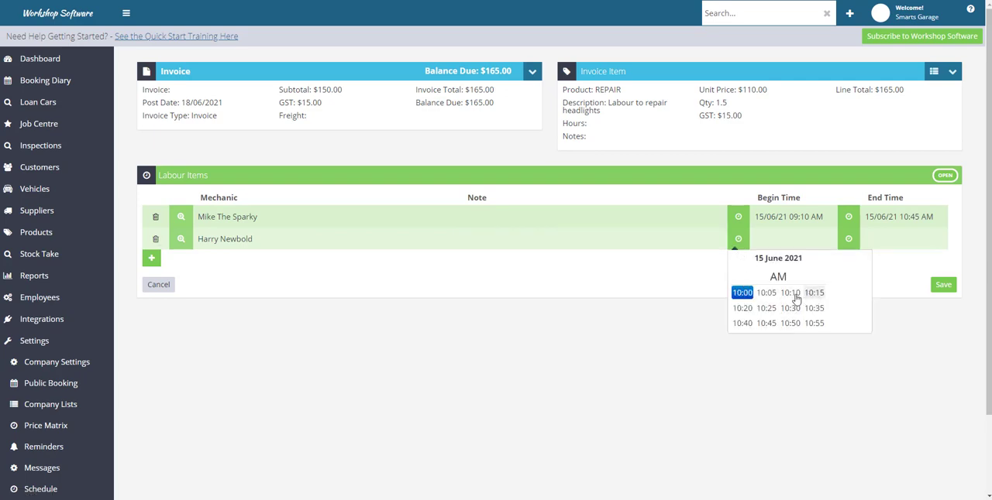
{"action": "left_click", "coordinate": [742, 293]}
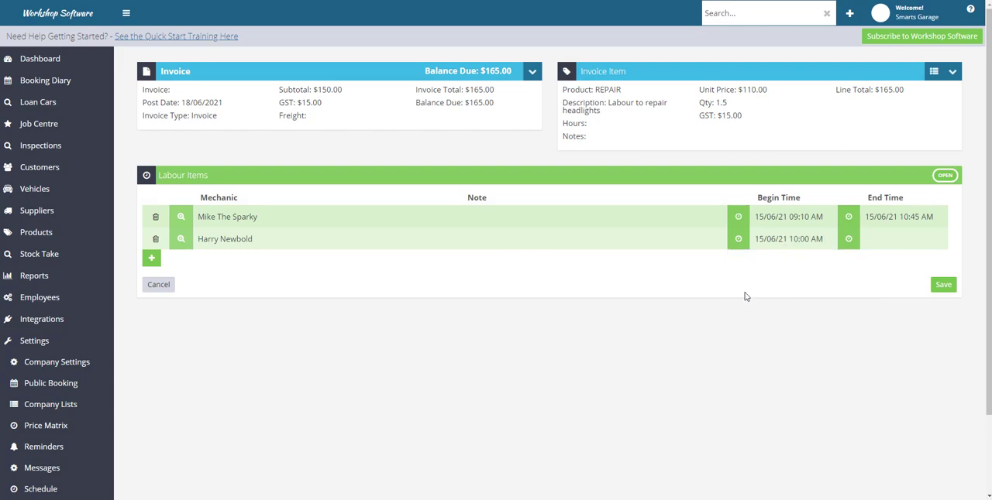
{"action": "left_click", "coordinate": [848, 238]}
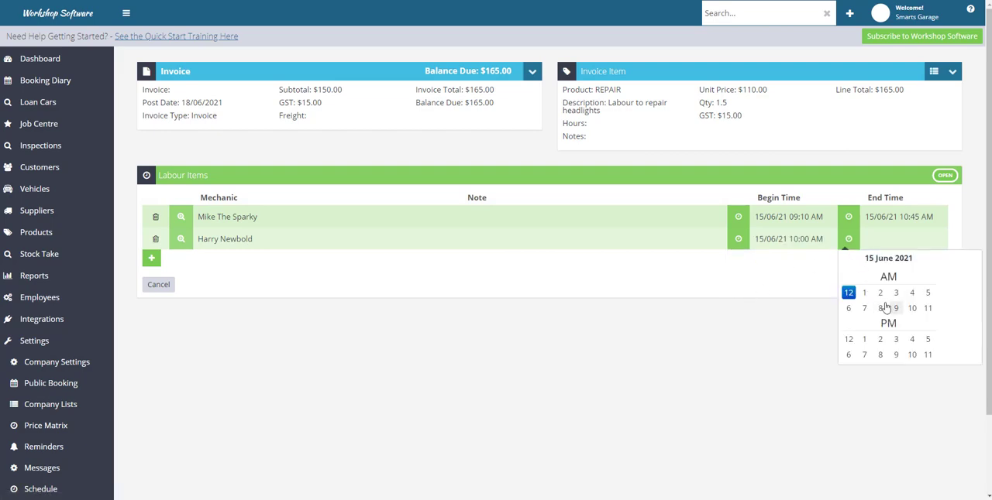
{"action": "left_click", "coordinate": [911, 308]}
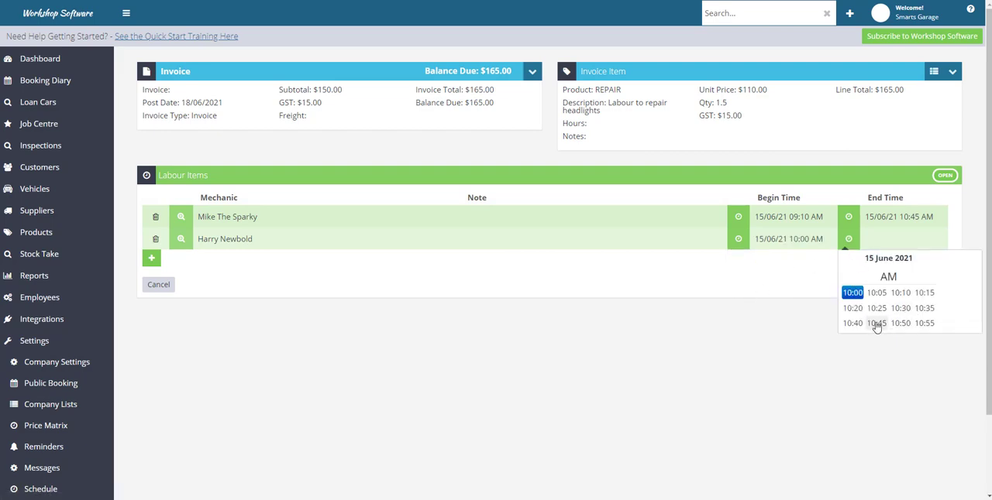
{"action": "left_click", "coordinate": [876, 324]}
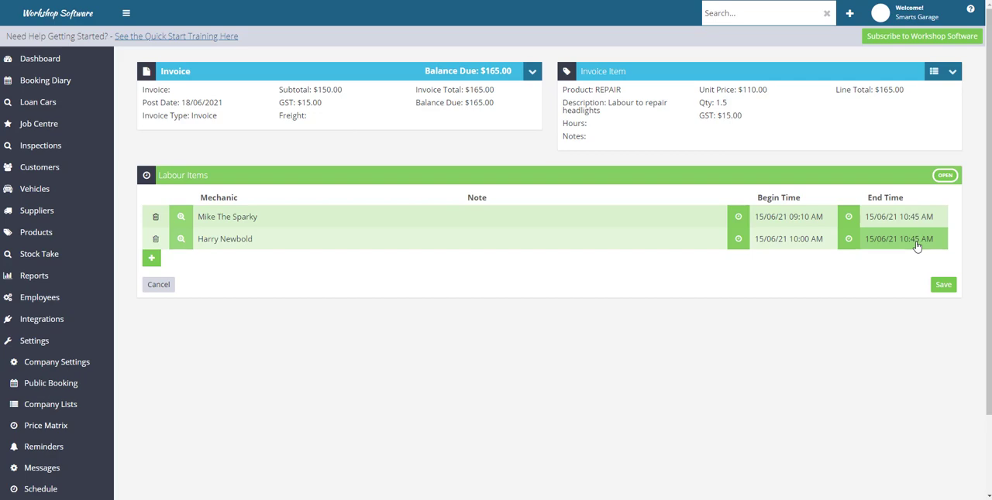
{"action": "left_click", "coordinate": [945, 287]}
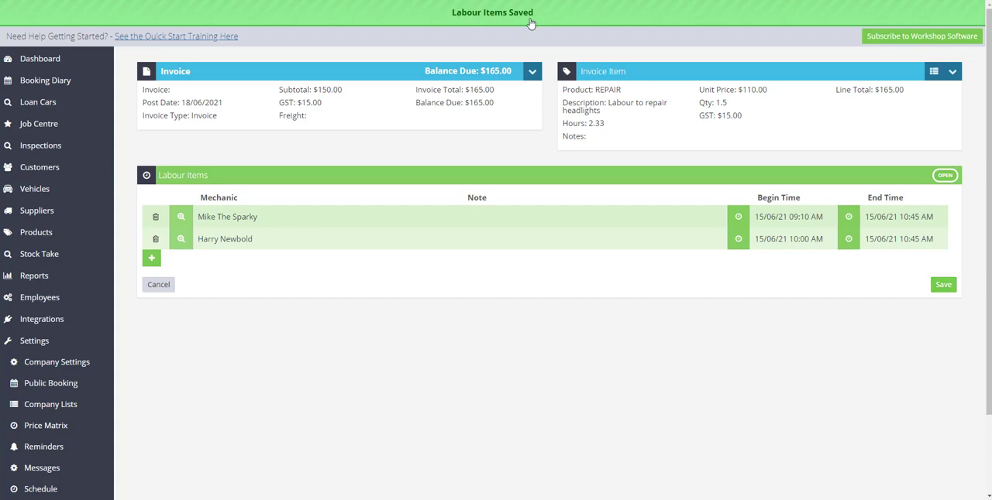
Return to the invoice, set the REPAIR line's quantity to 2.5, save the invoice and review its line items and totals
{"action": "left_click", "coordinate": [172, 73]}
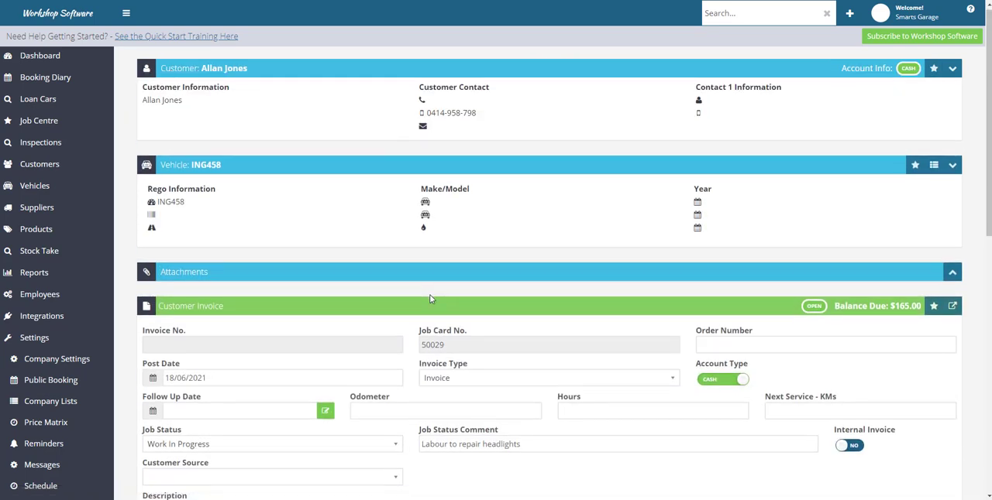
{"action": "scroll", "coordinate": [431, 299], "scroll_direction": "down", "scroll_amount": 5}
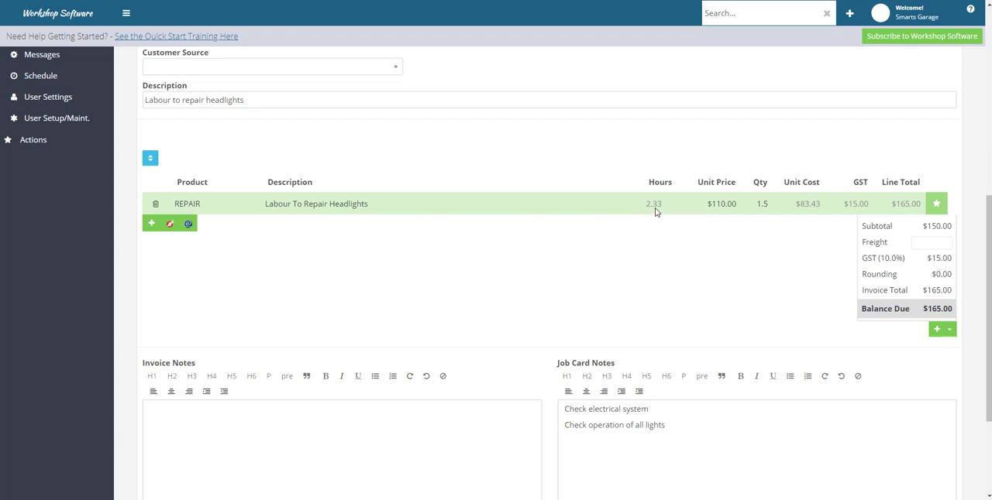
{"action": "left_click", "coordinate": [762, 204]}
{"action": "type", "text": "2"}
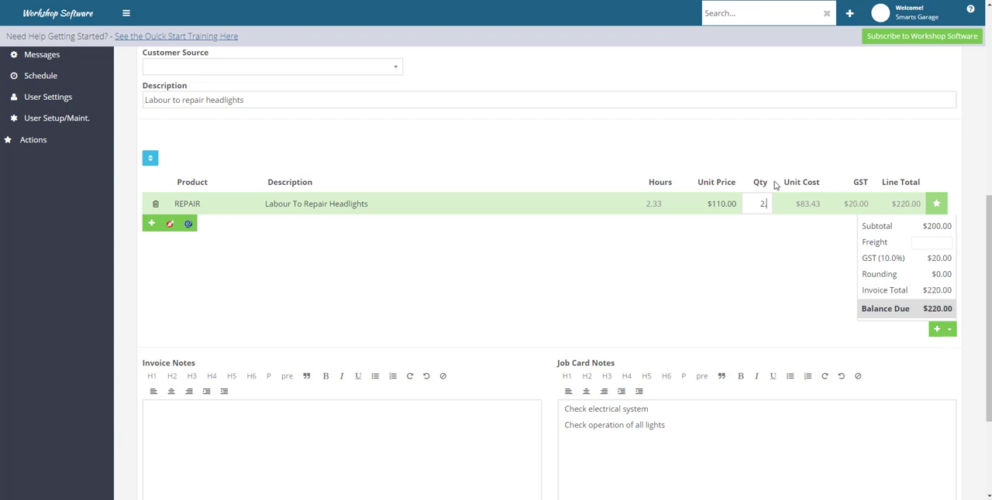
{"action": "type", "text": ".33"}
{"action": "key", "text": "BackSpace"}
{"action": "key", "text": "BackSpace"}
{"action": "type", "text": "5"}
{"action": "scroll", "coordinate": [786, 279], "scroll_direction": "down", "scroll_amount": 2}
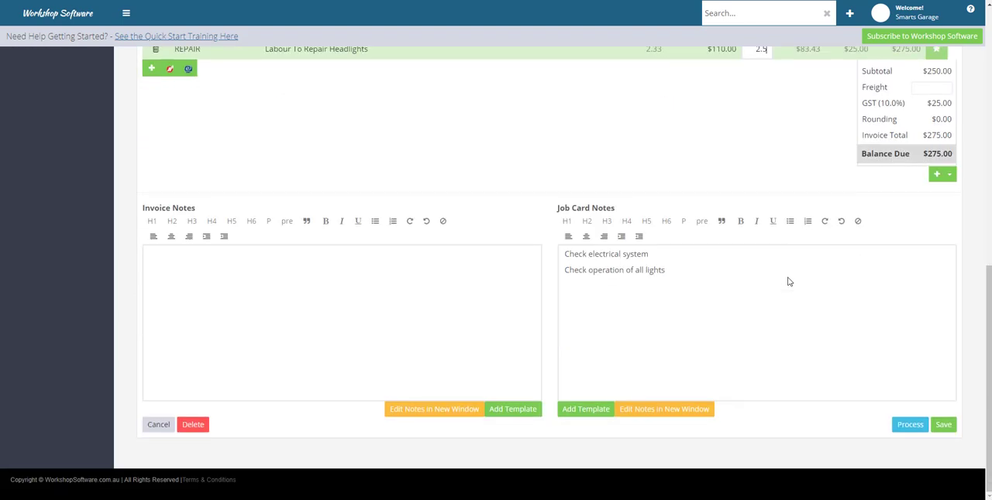
{"action": "left_click", "coordinate": [936, 425]}
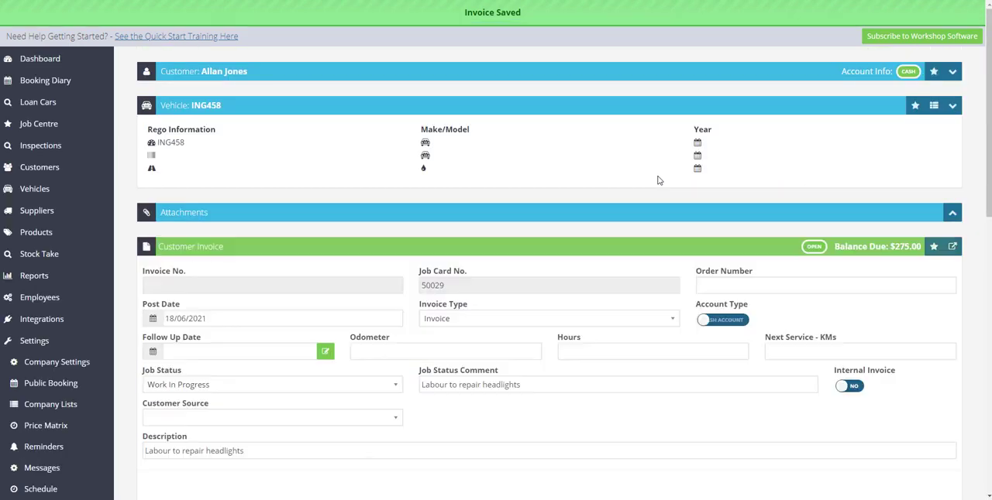
{"action": "scroll", "coordinate": [594, 364], "scroll_direction": "down", "scroll_amount": 5}
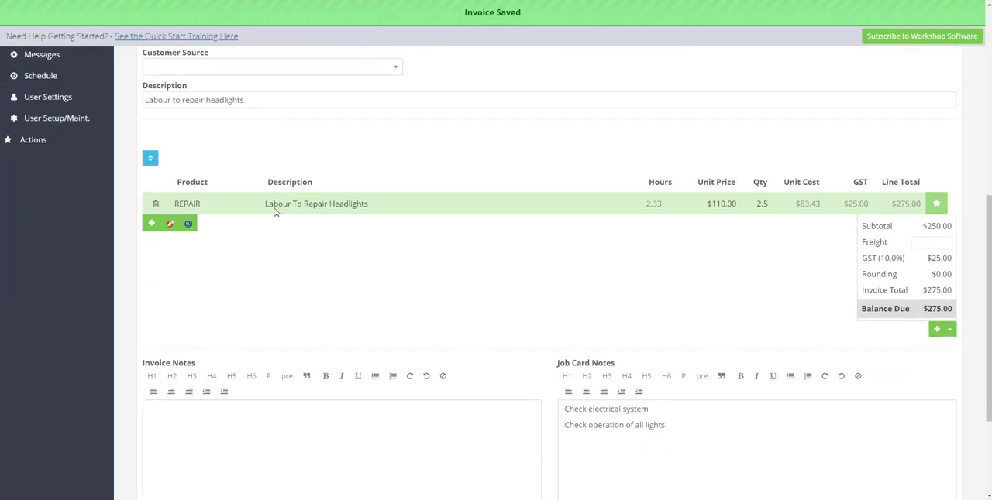
{"action": "scroll", "coordinate": [522, 310], "scroll_direction": "down", "scroll_amount": 2}
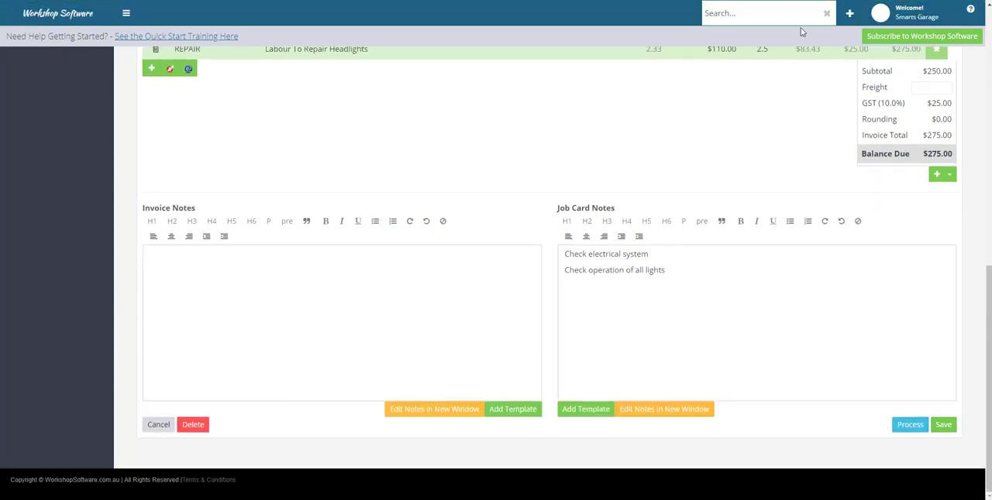
Create a new customer booking for an existing customer found by name, and select their Mazda 6 as the vehicle
{"action": "left_click", "coordinate": [849, 13]}
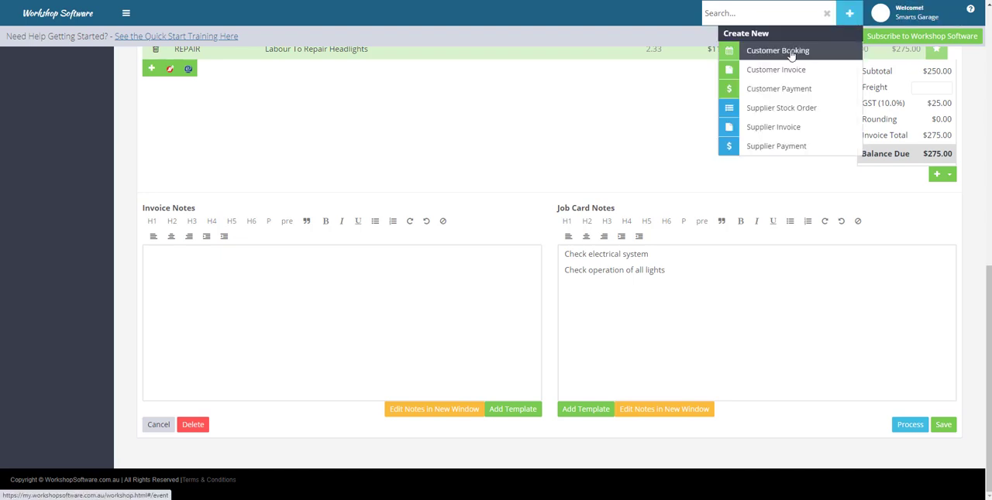
{"action": "left_click", "coordinate": [777, 50]}
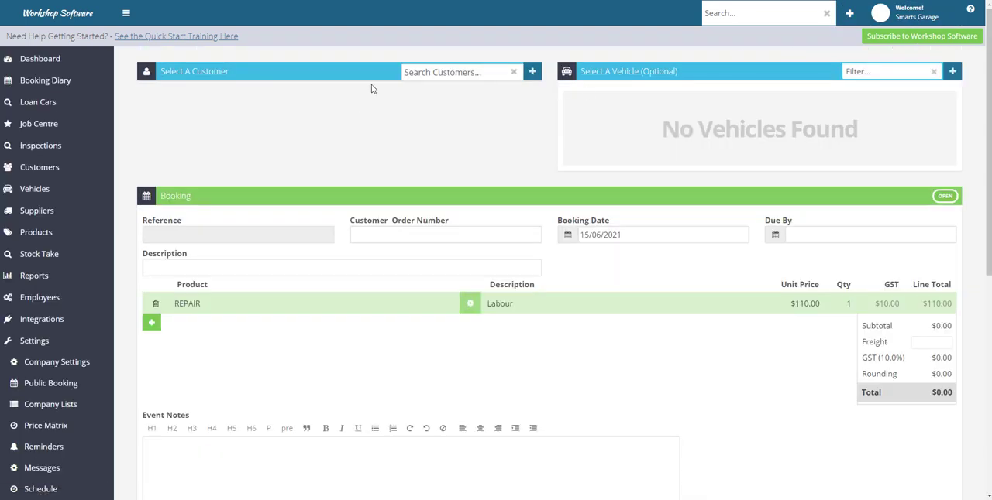
{"action": "left_click", "coordinate": [436, 72]}
{"action": "type", "text": "hall"}
{"action": "left_click", "coordinate": [450, 105]}
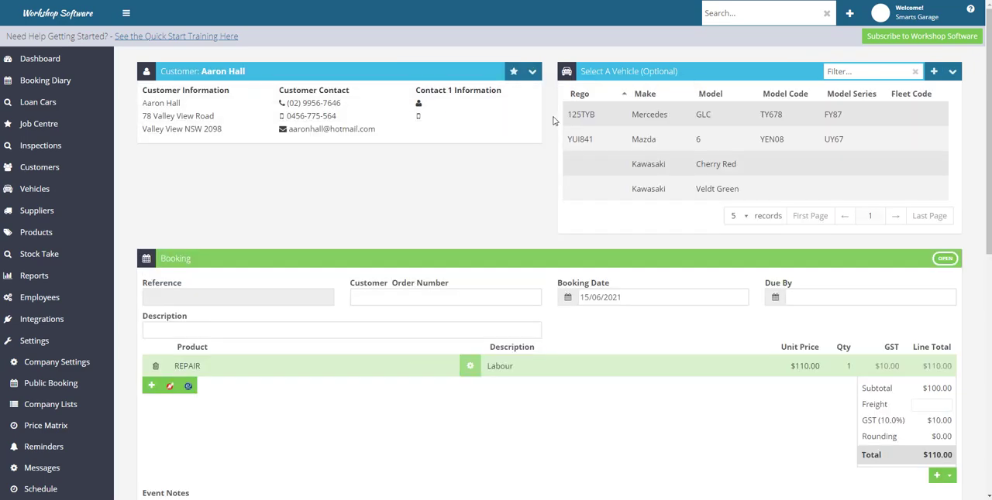
{"action": "left_click", "coordinate": [644, 144]}
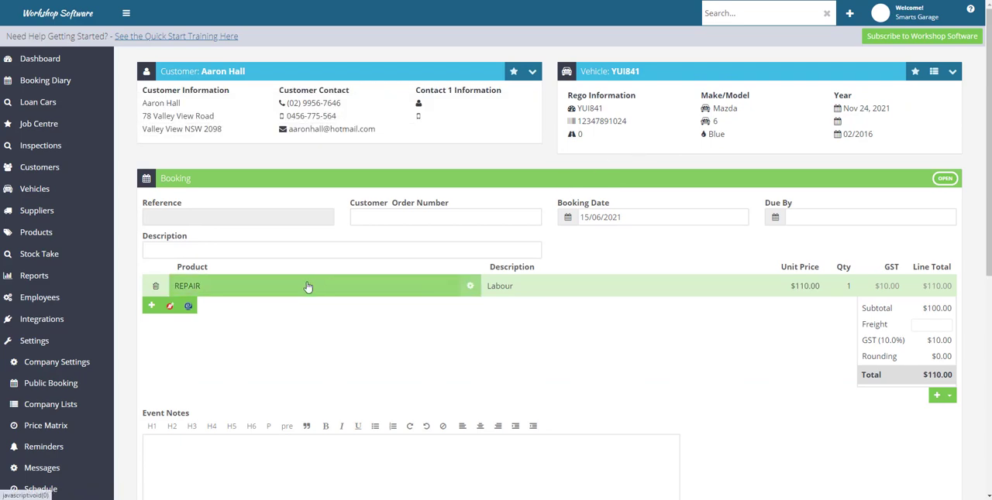
Set the booking date to 17/06/2021 and close the event time dialog without changes
{"action": "left_click", "coordinate": [568, 218]}
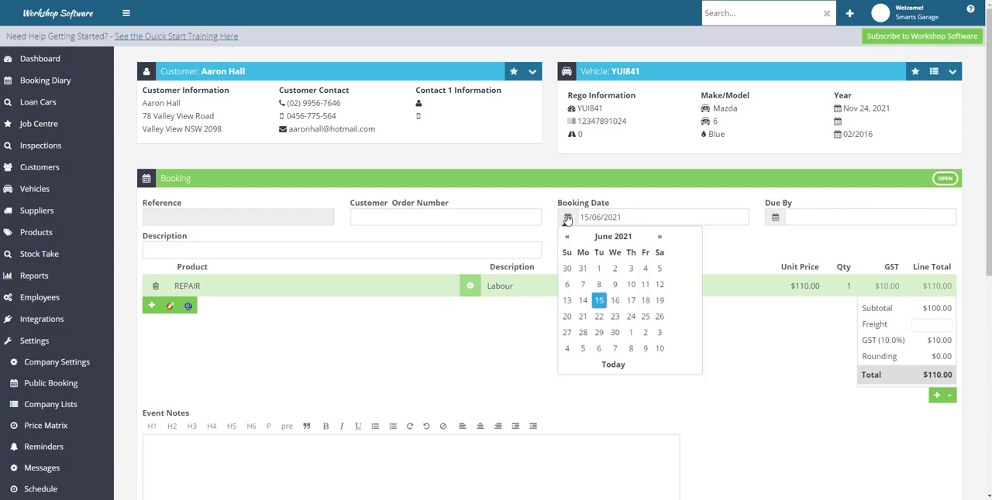
{"action": "left_click", "coordinate": [635, 302]}
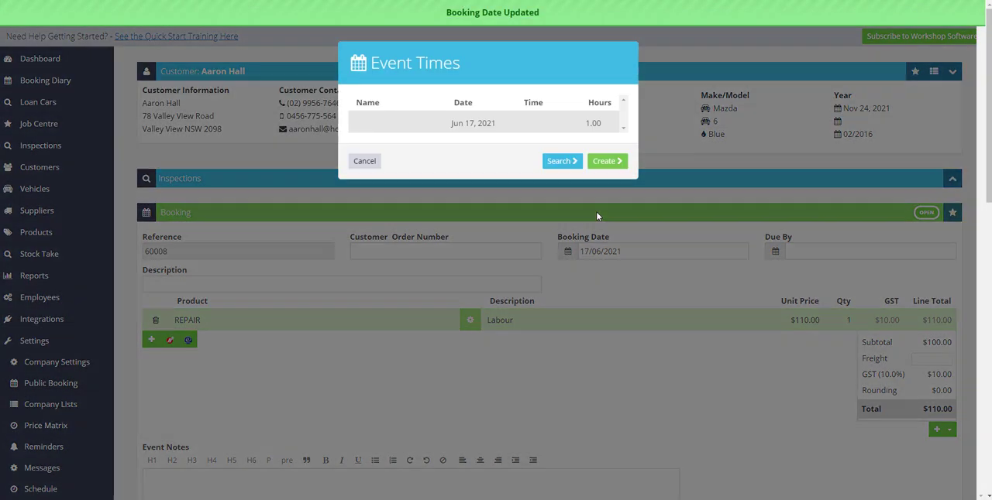
{"action": "left_click", "coordinate": [560, 163]}
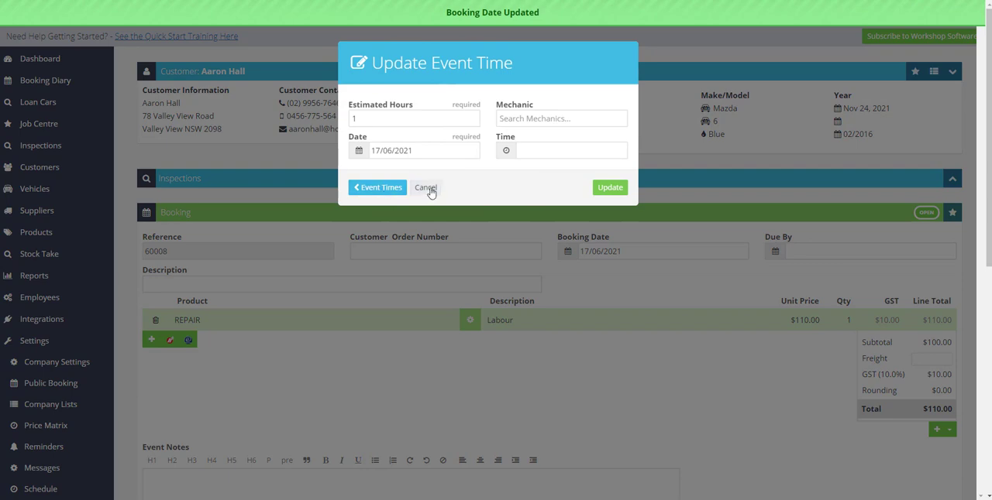
{"action": "left_click", "coordinate": [405, 365]}
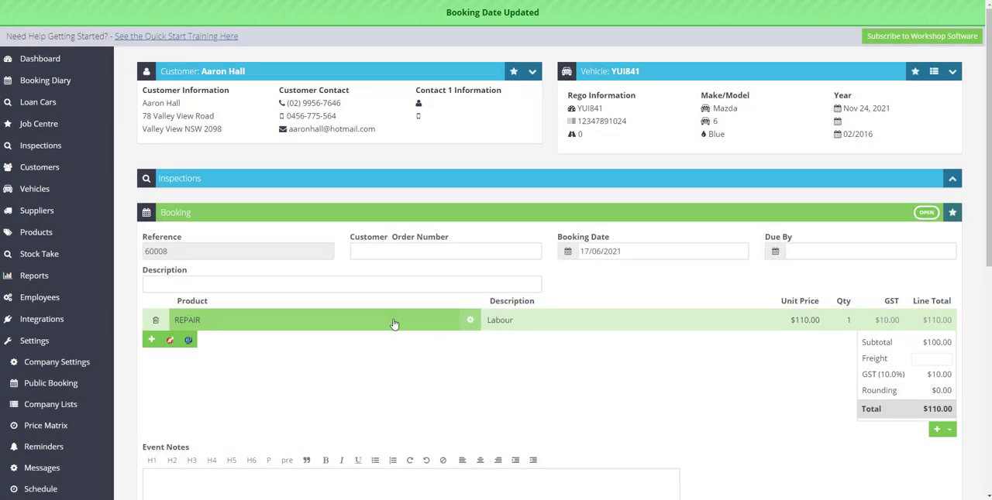
Edit the REPAIR line's existing event time, setting the estimated hours to 4 and assigning a mechanic found by name
{"action": "left_click", "coordinate": [469, 322]}
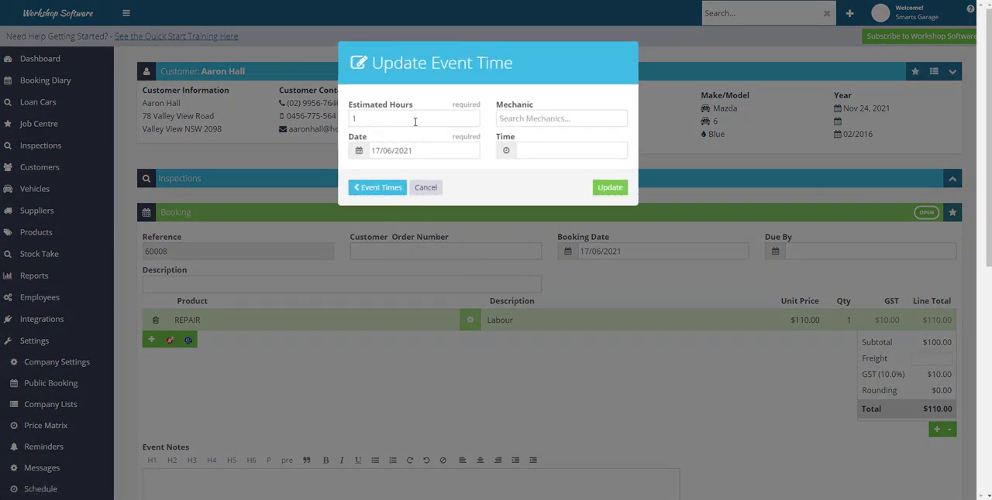
{"action": "left_click", "coordinate": [406, 123]}
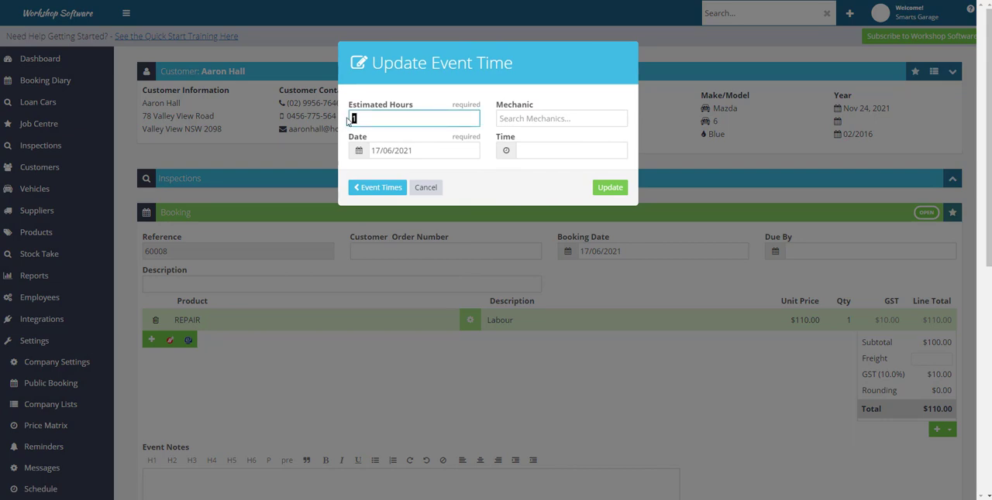
{"action": "left_click", "coordinate": [519, 118]}
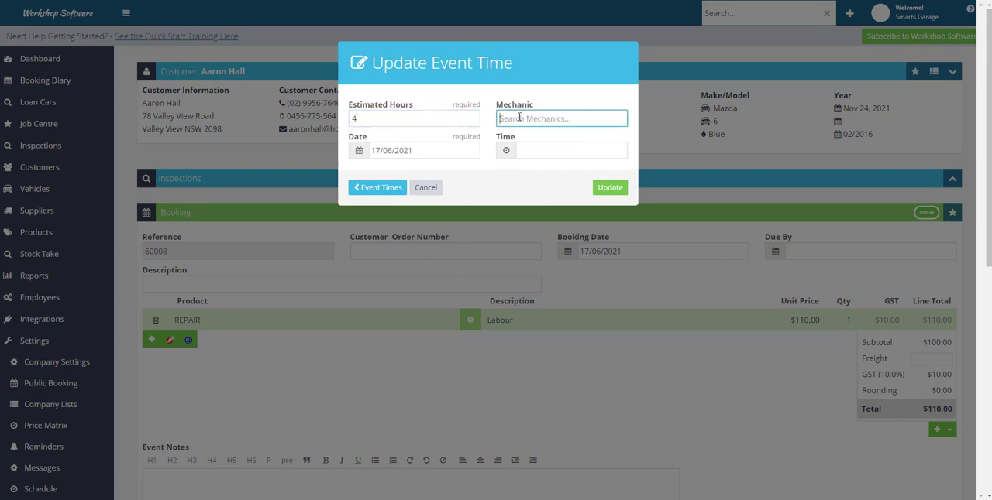
{"action": "type", "text": "harr"}
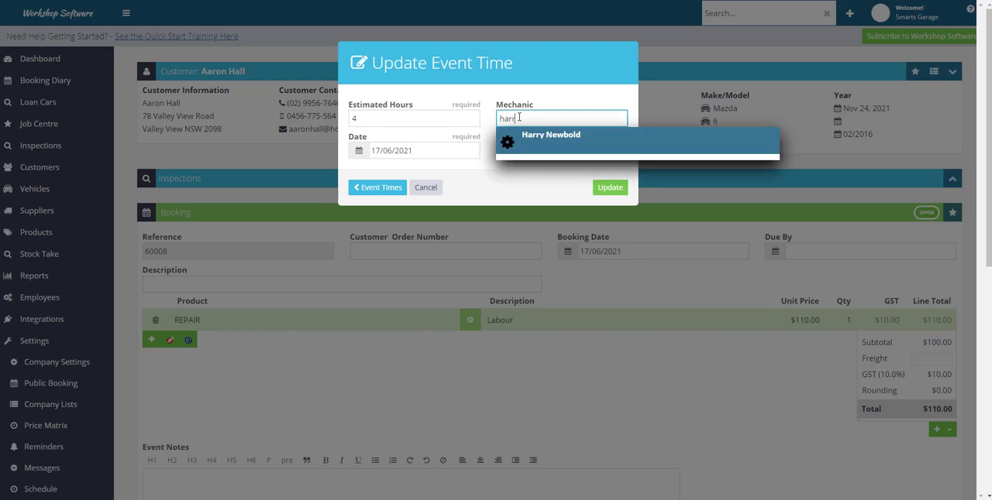
{"action": "left_click", "coordinate": [534, 140]}
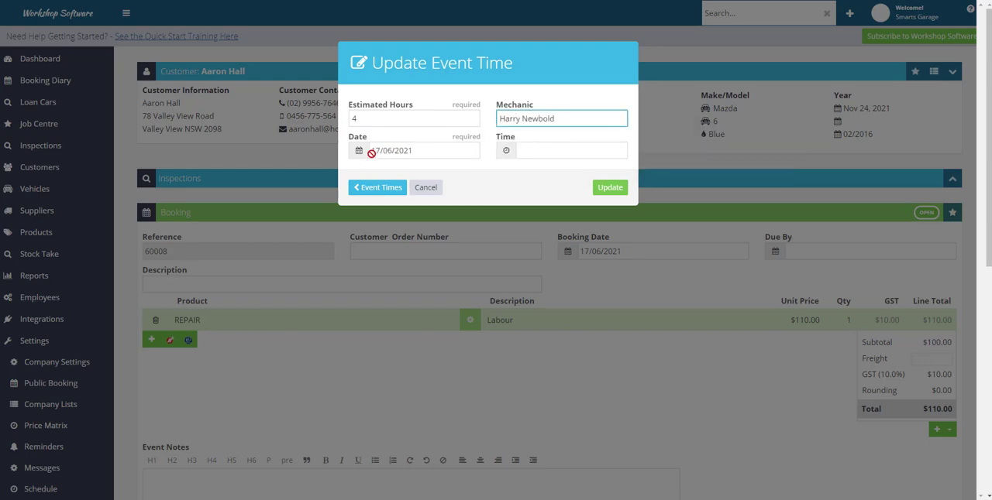
Set the event's start time to 10:00 AM and save the updated event time
{"action": "left_click", "coordinate": [506, 151]}
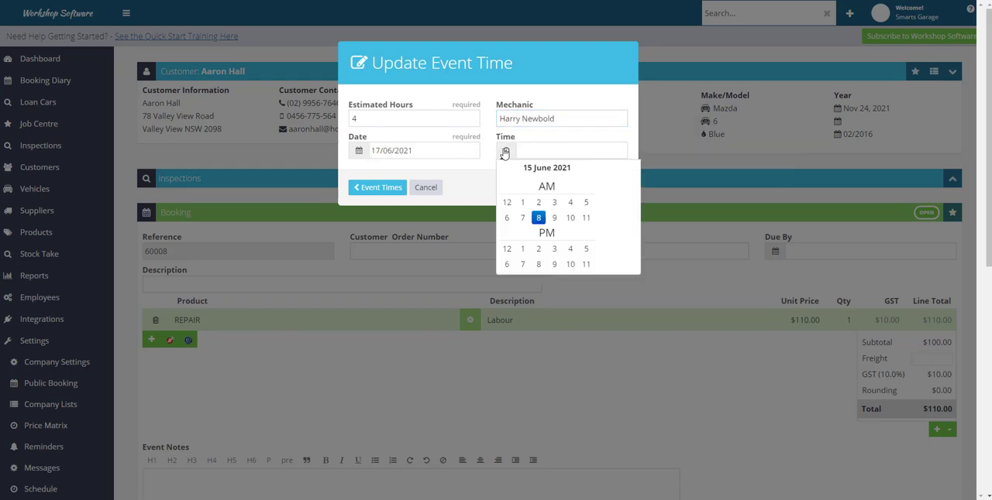
{"action": "left_click", "coordinate": [571, 221]}
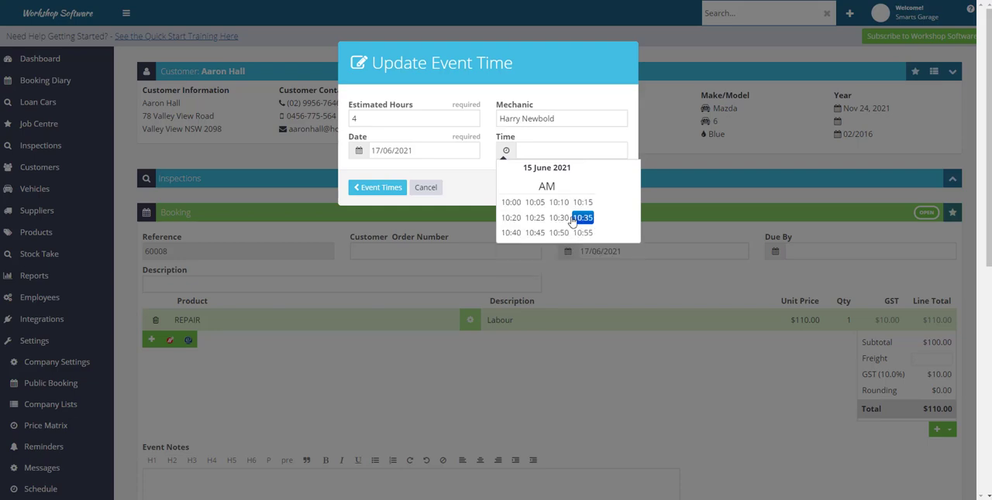
{"action": "left_click", "coordinate": [512, 203]}
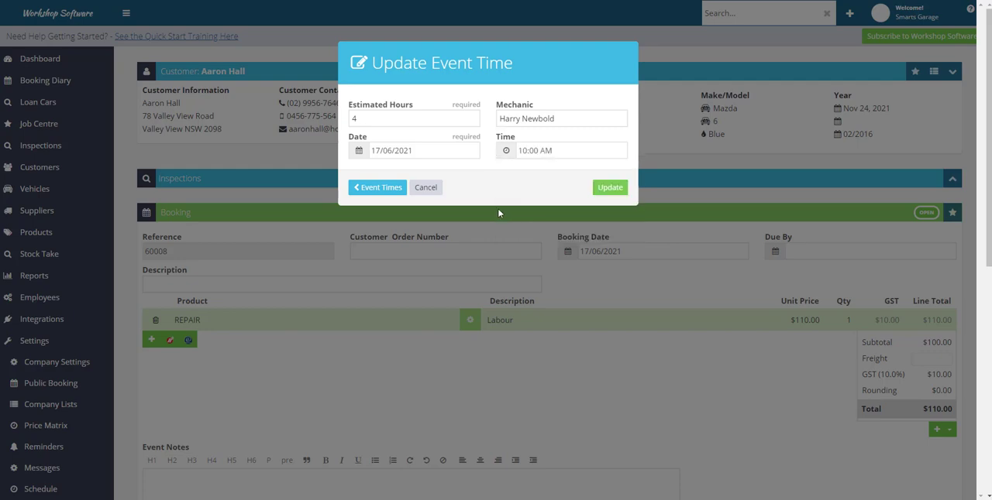
{"action": "left_click", "coordinate": [610, 189]}
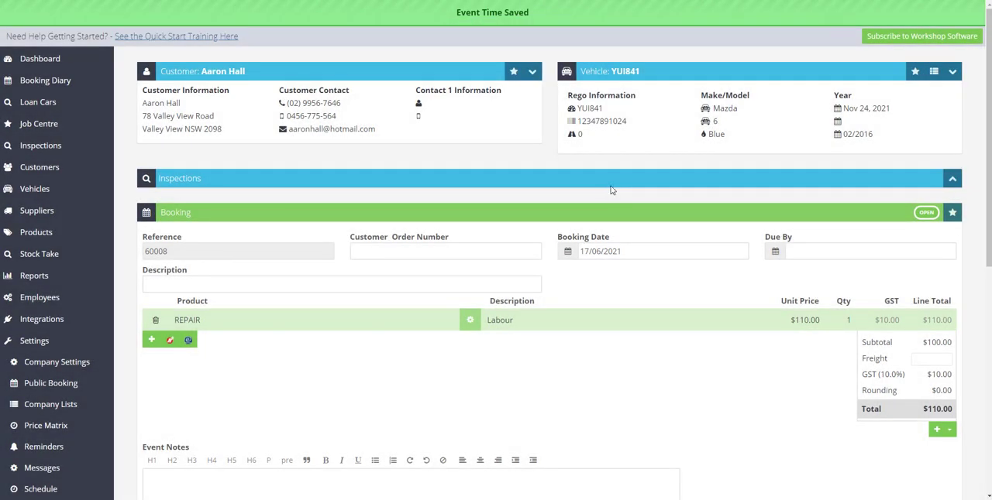
Add a second event time to the REPAIR line, dated 18/6/2021 with 4 estimated hours and the same mechanic
{"action": "left_click", "coordinate": [470, 321]}
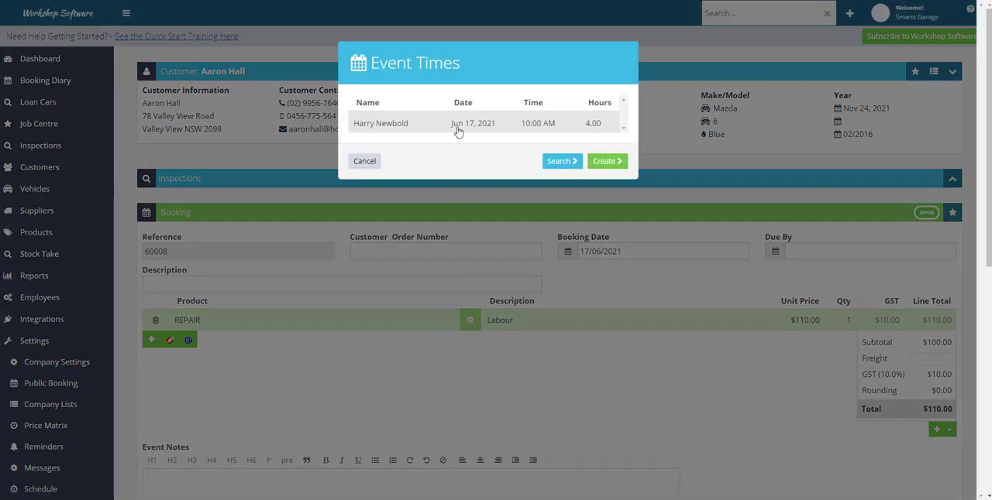
{"action": "left_click", "coordinate": [612, 167]}
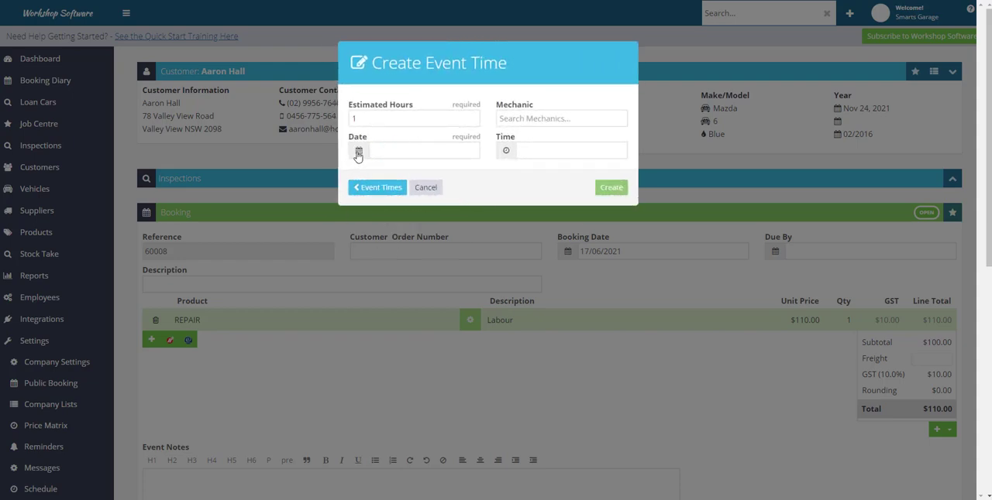
{"action": "left_click", "coordinate": [358, 152]}
{"action": "left_click", "coordinate": [436, 234]}
{"action": "double_click", "coordinate": [355, 119]}
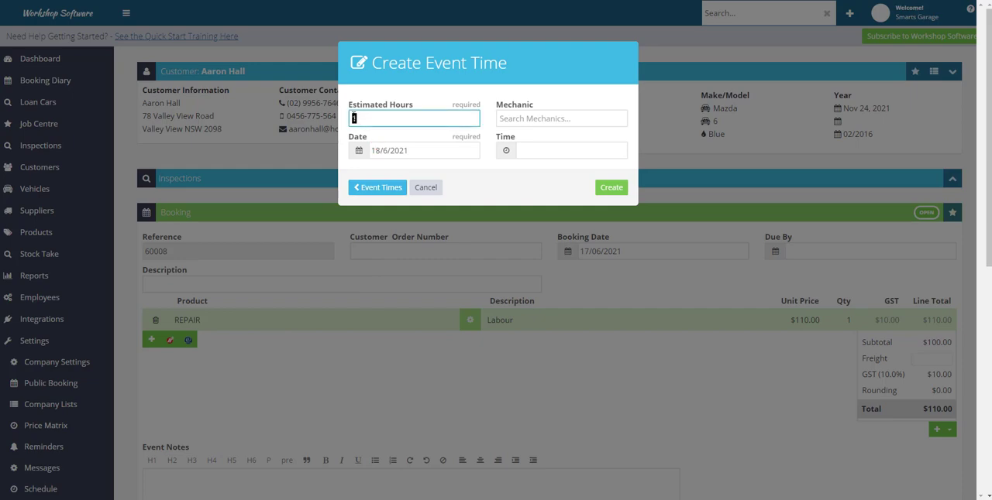
{"action": "left_click", "coordinate": [518, 118]}
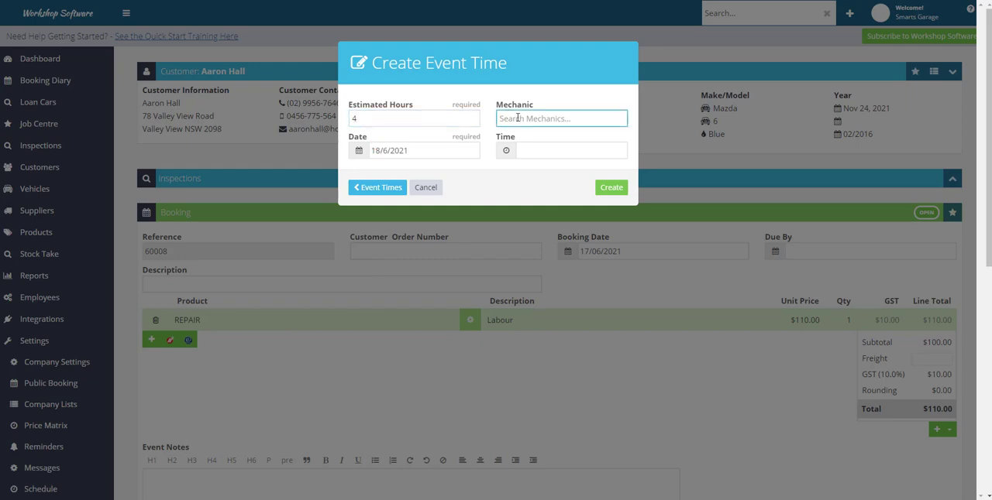
{"action": "type", "text": "harr"}
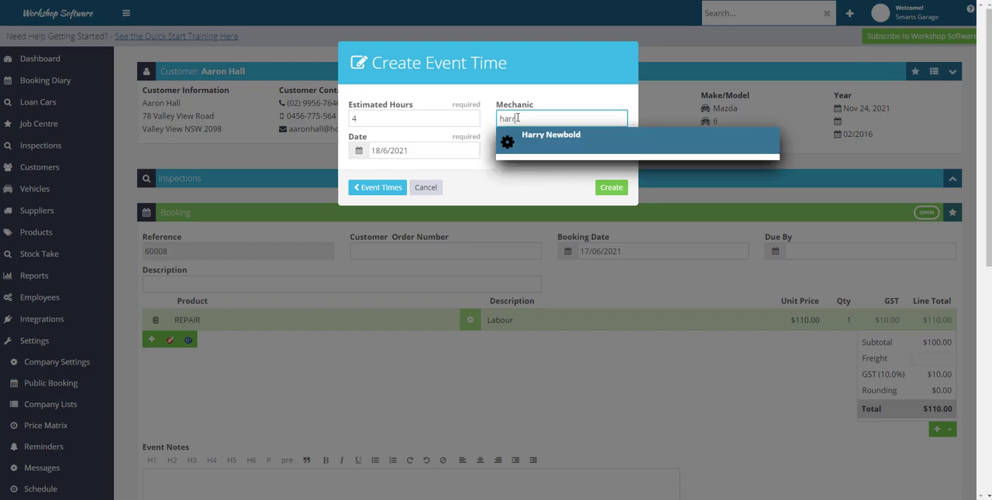
{"action": "left_click", "coordinate": [551, 138]}
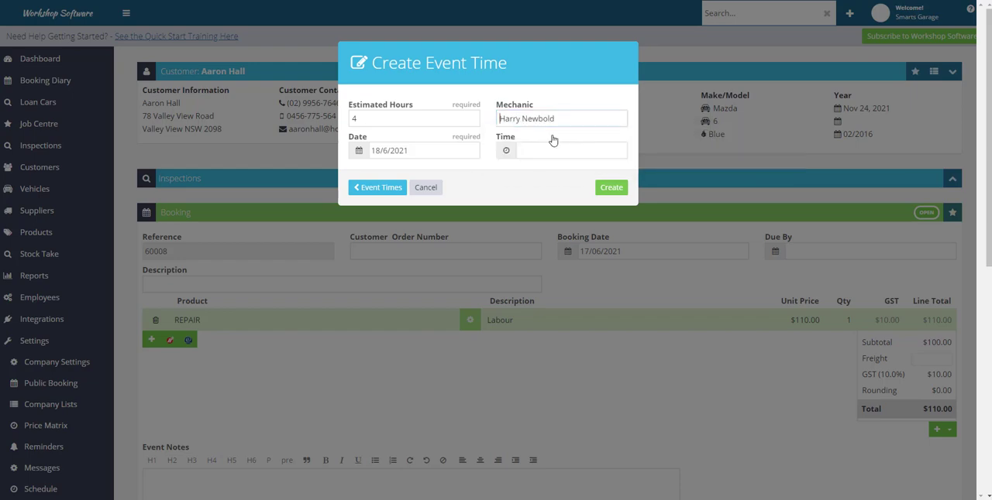
Set the second event's start time to 9:00 AM and create the event time
{"action": "left_click", "coordinate": [507, 153]}
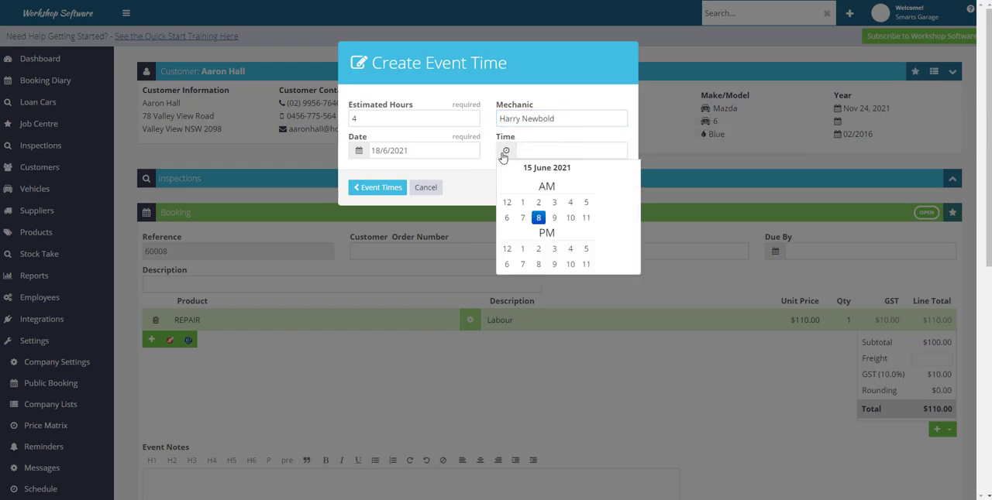
{"action": "left_click", "coordinate": [555, 218]}
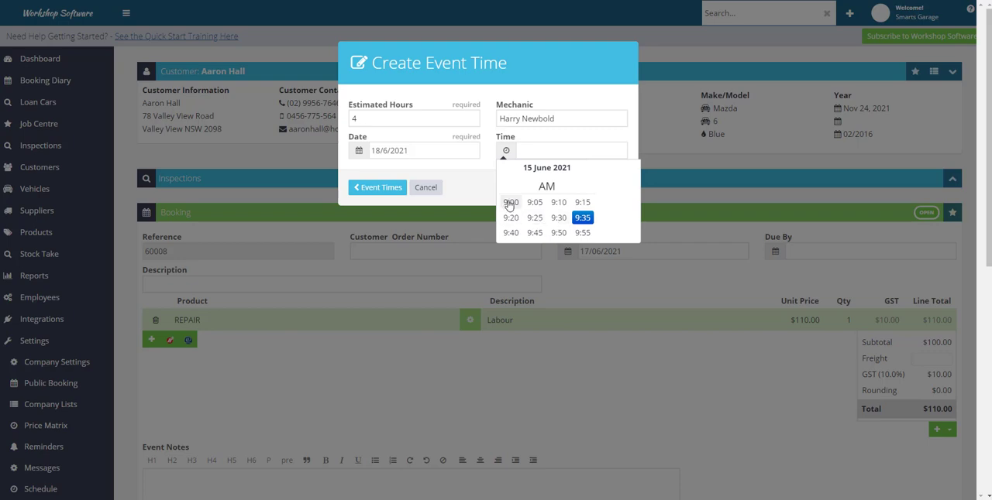
{"action": "left_click", "coordinate": [509, 206]}
{"action": "left_click", "coordinate": [602, 189]}
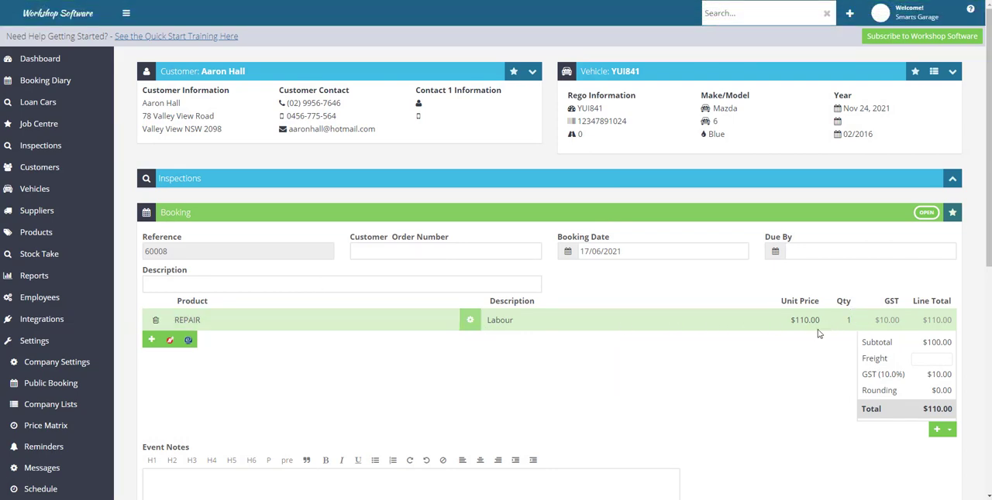
Open the Booking Diary and check the booked mechanics' scheduled, booked and available hours on 17 and 18 June 2021
{"action": "left_click", "coordinate": [36, 82]}
{"action": "mouse_move", "coordinate": [520, 297]}
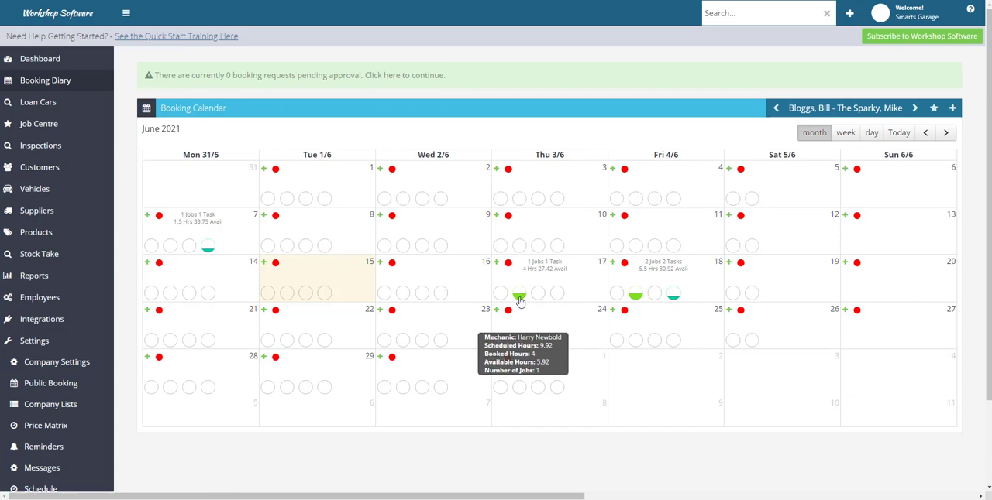
{"action": "mouse_move", "coordinate": [634, 302]}
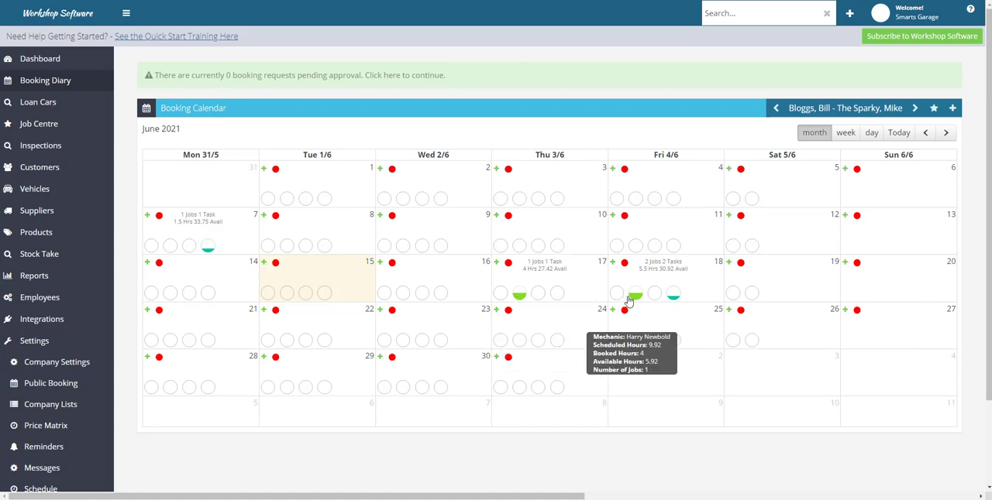
{"action": "mouse_move", "coordinate": [672, 306]}
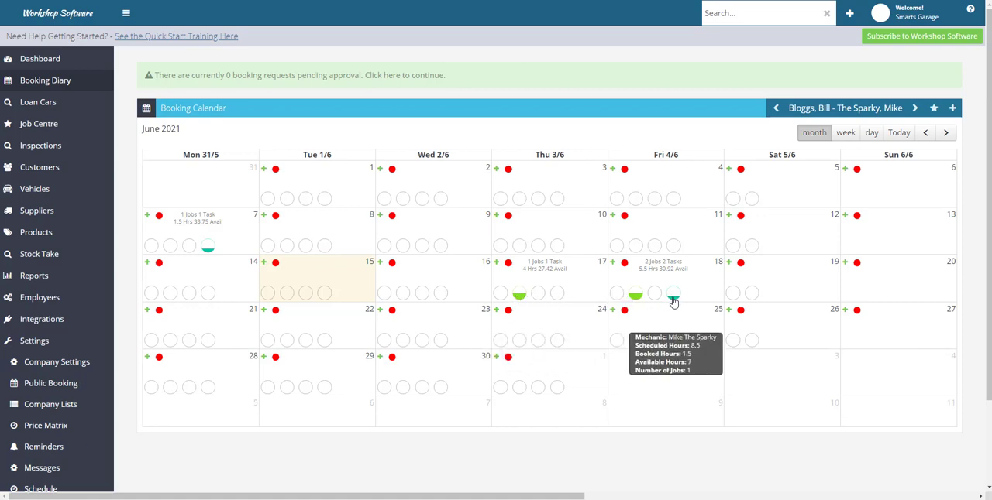